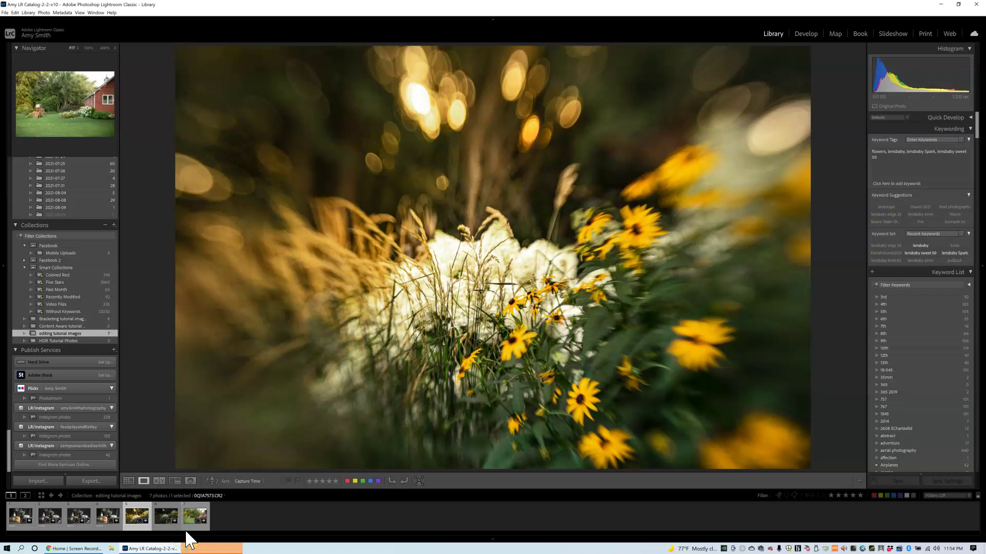
Step: Compare the dark IMGL8301.CR2, the brighter IMGL8301-Edit.tif and the barn photo, ending on IMGL8301-Edit.tif
{"action": "left_click", "coordinate": [202, 527]}
{"action": "left_click", "coordinate": [198, 526]}
{"action": "left_click", "coordinate": [169, 519]}
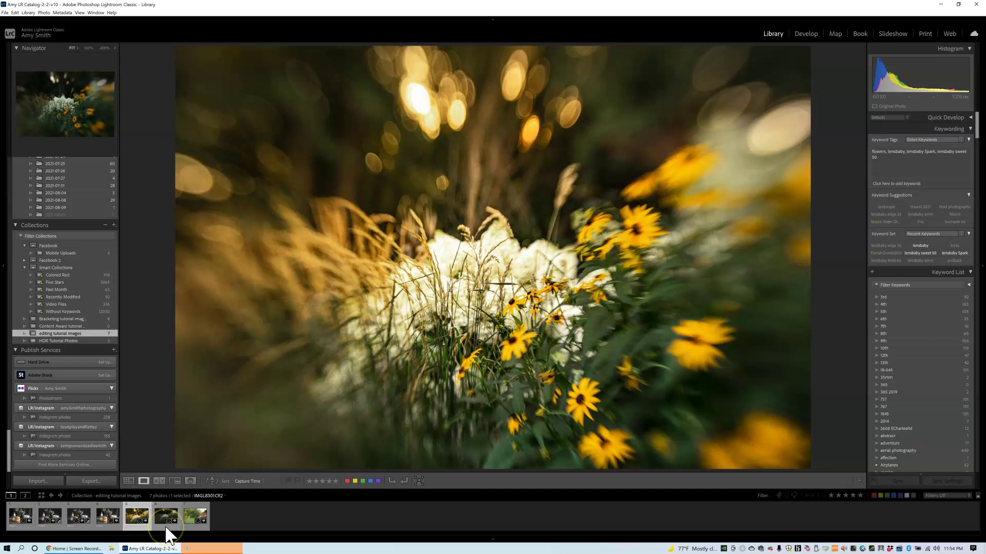
{"action": "left_click", "coordinate": [140, 527]}
{"action": "left_click", "coordinate": [165, 525]}
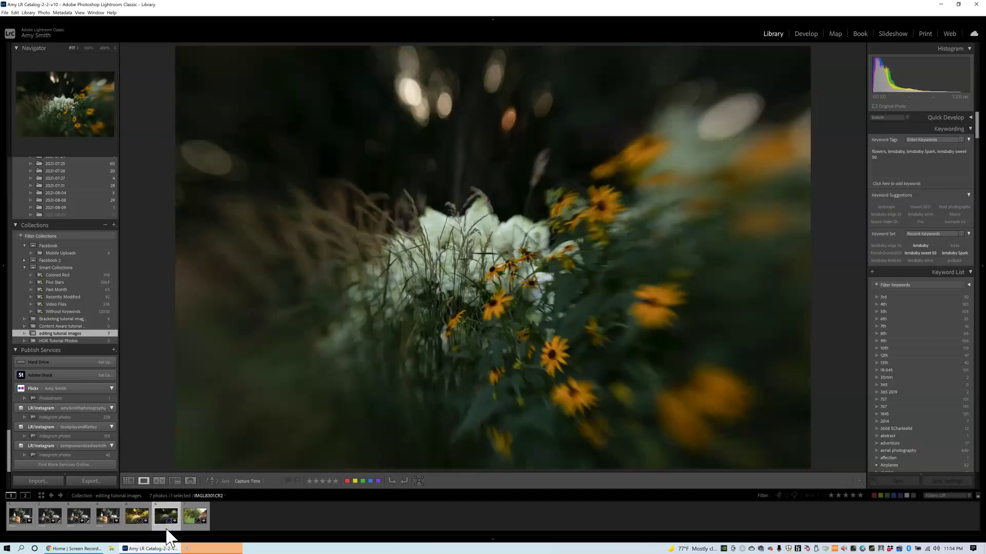
{"action": "left_click", "coordinate": [192, 526]}
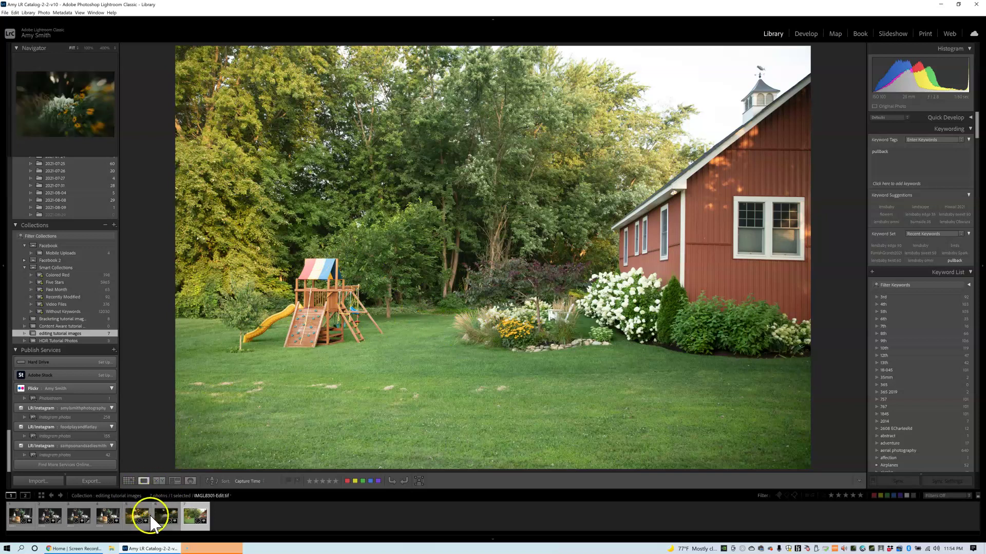
{"action": "left_click", "coordinate": [160, 526]}
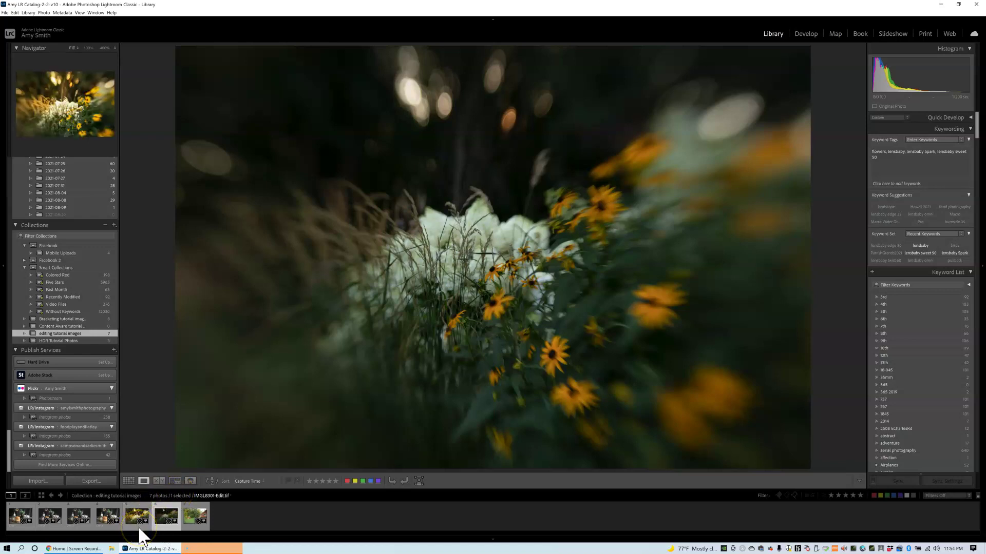
{"action": "left_click", "coordinate": [139, 528]}
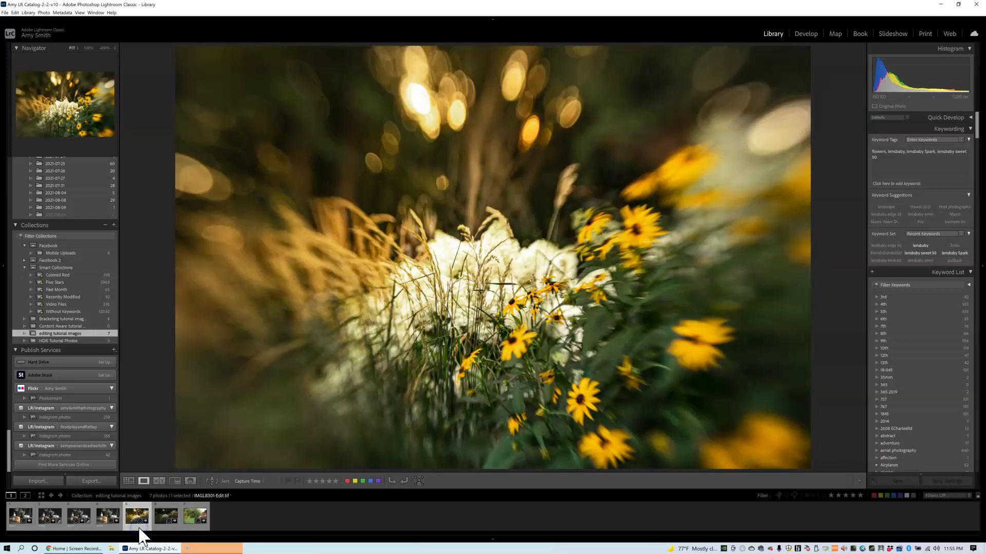
{"action": "left_click", "coordinate": [171, 529]}
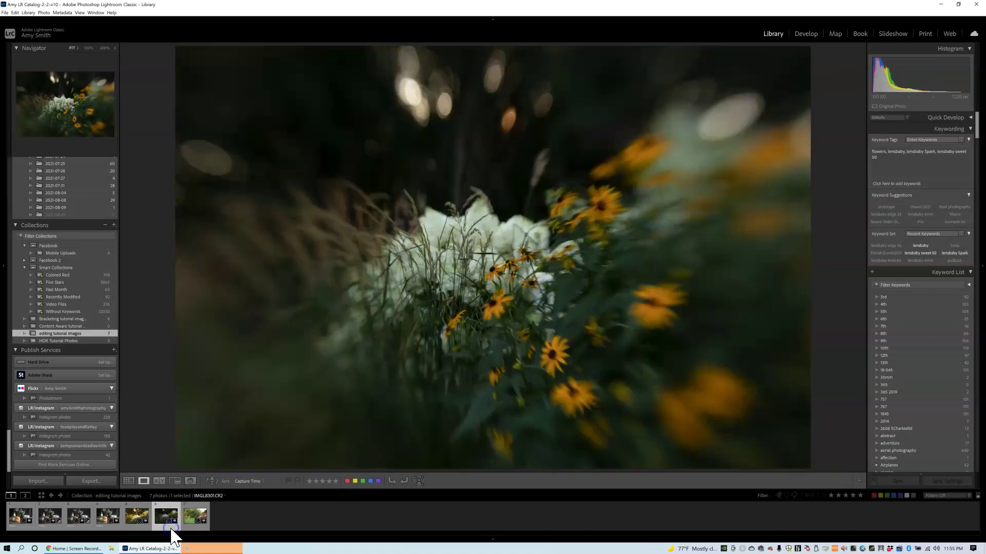
{"action": "left_click", "coordinate": [139, 530]}
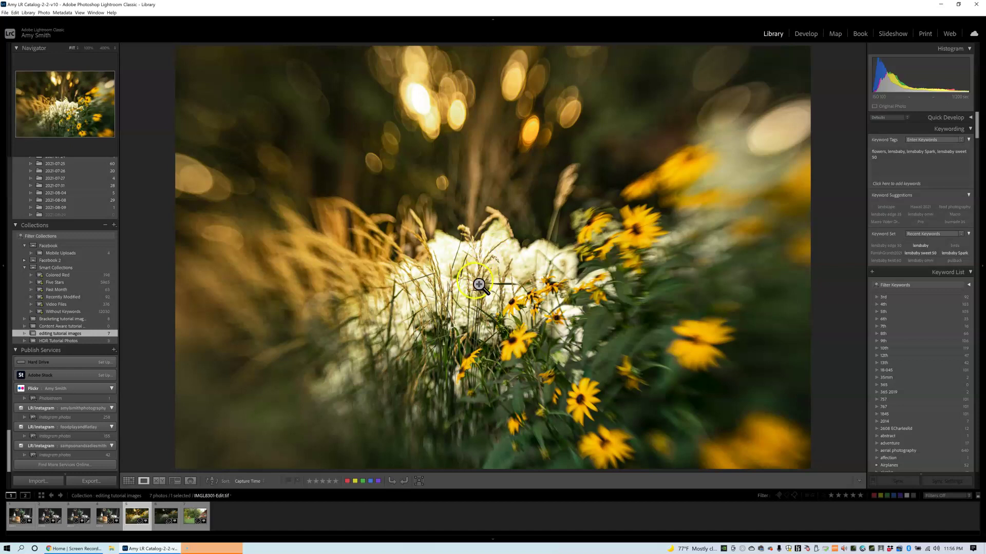
Step: Select the original IMGL8301.CR2 and open it in the Develop module
{"action": "left_click", "coordinate": [170, 536]}
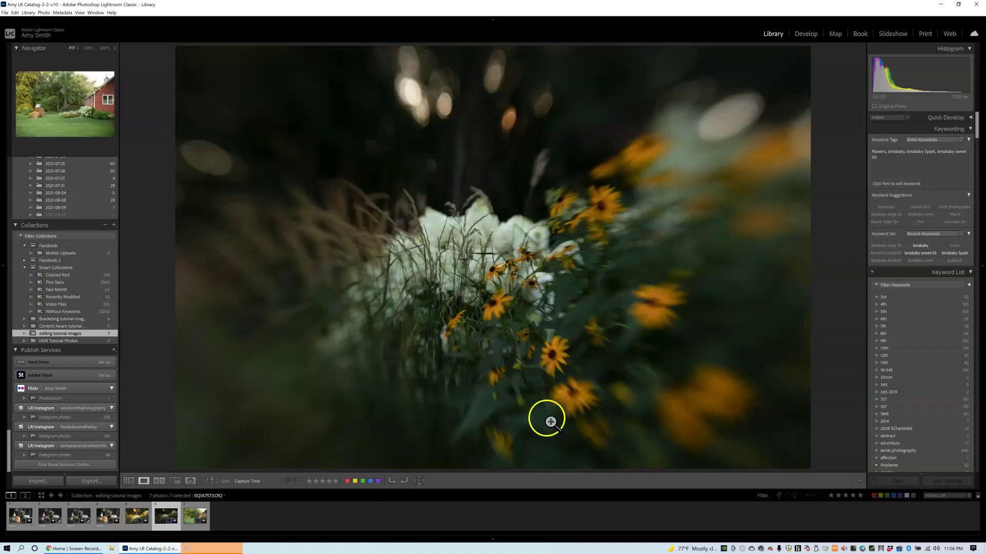
{"action": "left_click", "coordinate": [809, 34]}
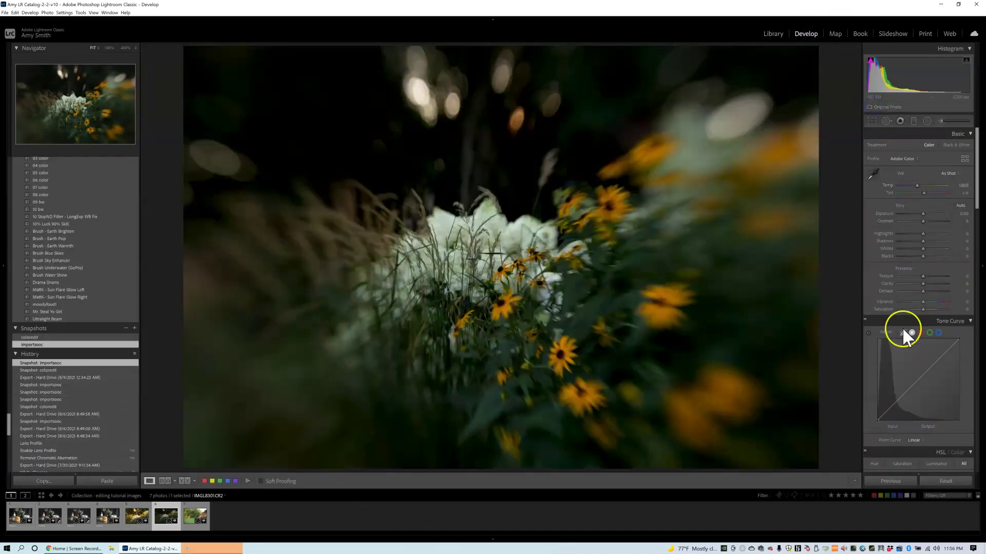
{"action": "scroll", "coordinate": [902, 330], "scroll_direction": "down", "scroll_amount": 3}
{"action": "scroll", "coordinate": [902, 330], "scroll_direction": "up", "scroll_amount": 3}
{"action": "scroll", "coordinate": [902, 330], "scroll_direction": "down", "scroll_amount": 3}
{"action": "scroll", "coordinate": [902, 327], "scroll_direction": "down", "scroll_amount": 12}
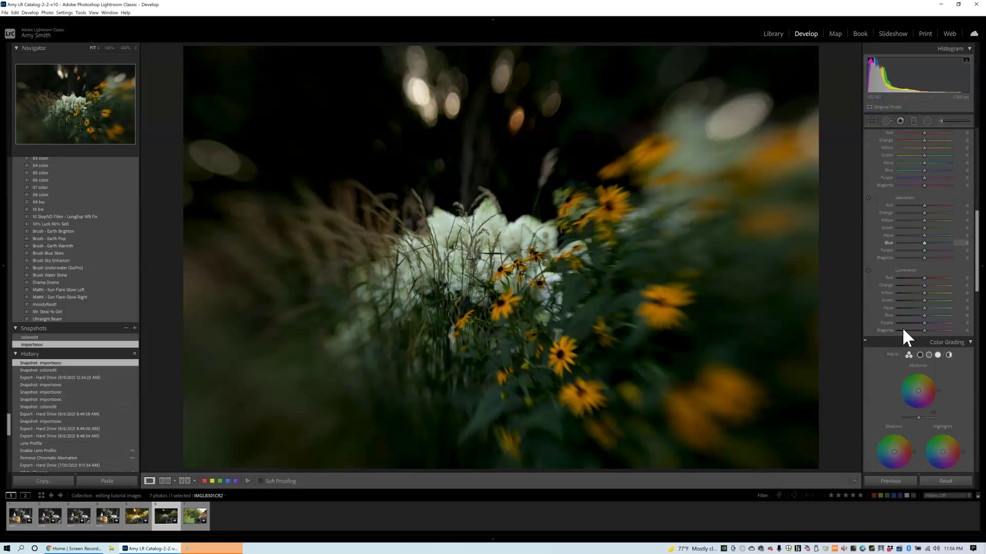
Step: In Lens Corrections, remove chromatic aberration and enable profile corrections with Lensbaby as the lens make
{"action": "left_click", "coordinate": [904, 318]}
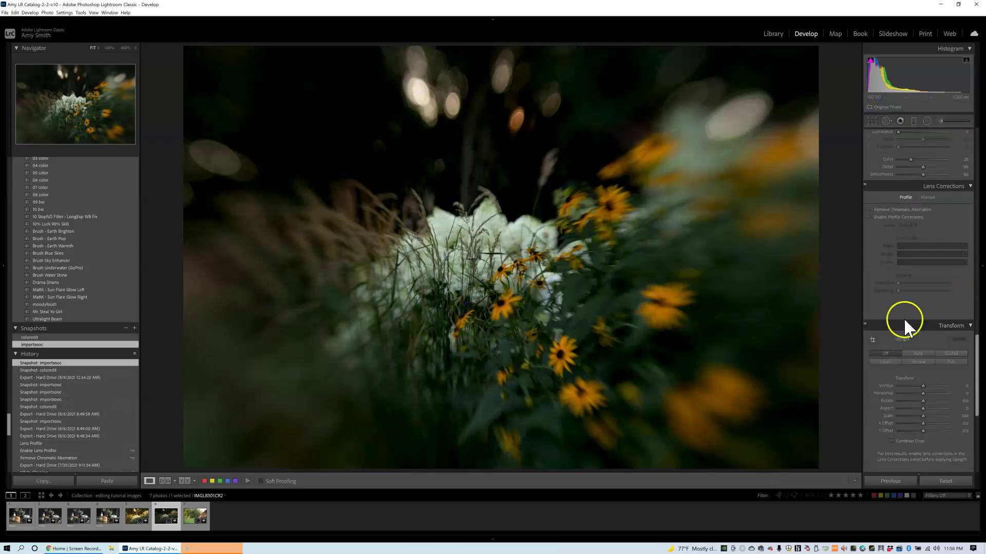
{"action": "left_click", "coordinate": [870, 210]}
{"action": "left_click", "coordinate": [870, 216]}
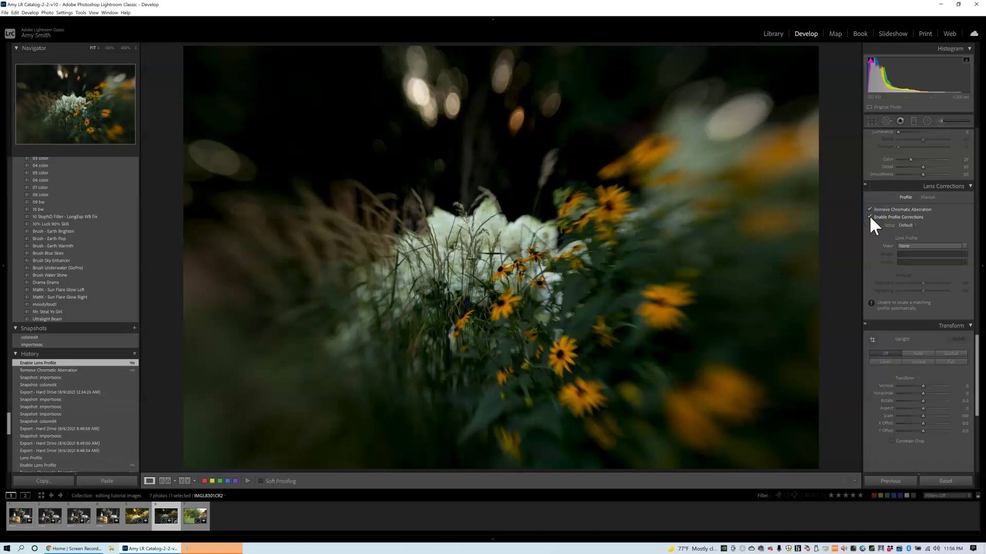
{"action": "left_click", "coordinate": [965, 247]}
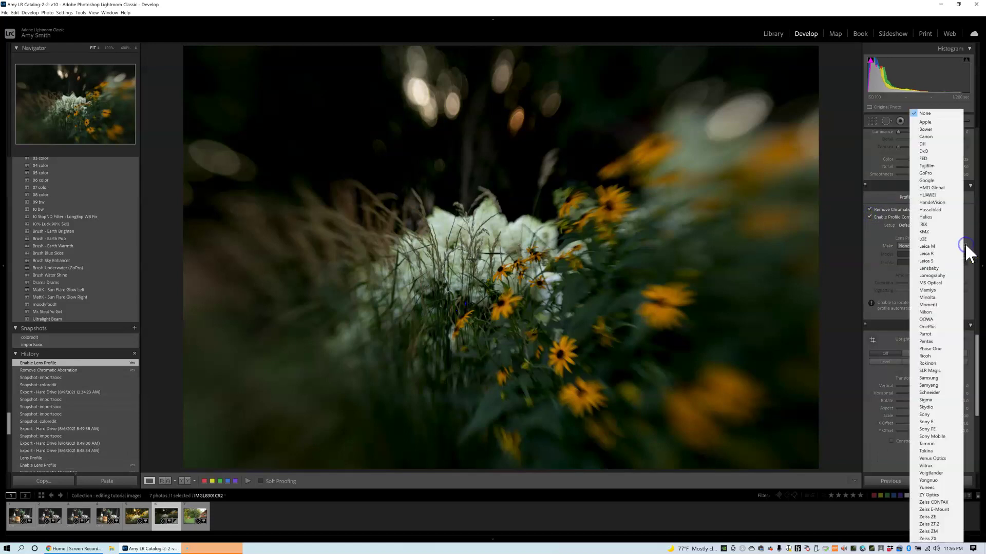
{"action": "left_click", "coordinate": [925, 136]}
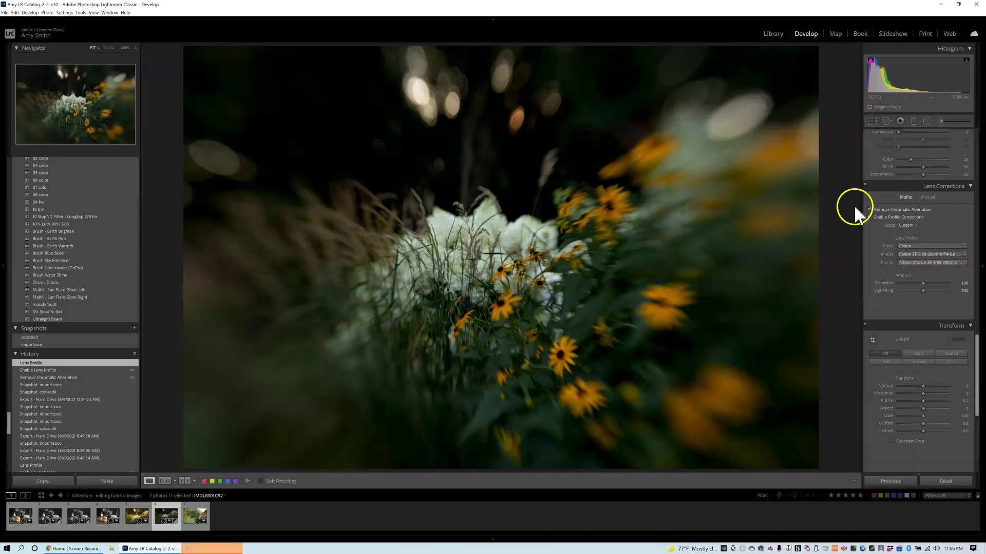
{"action": "left_click", "coordinate": [869, 218]}
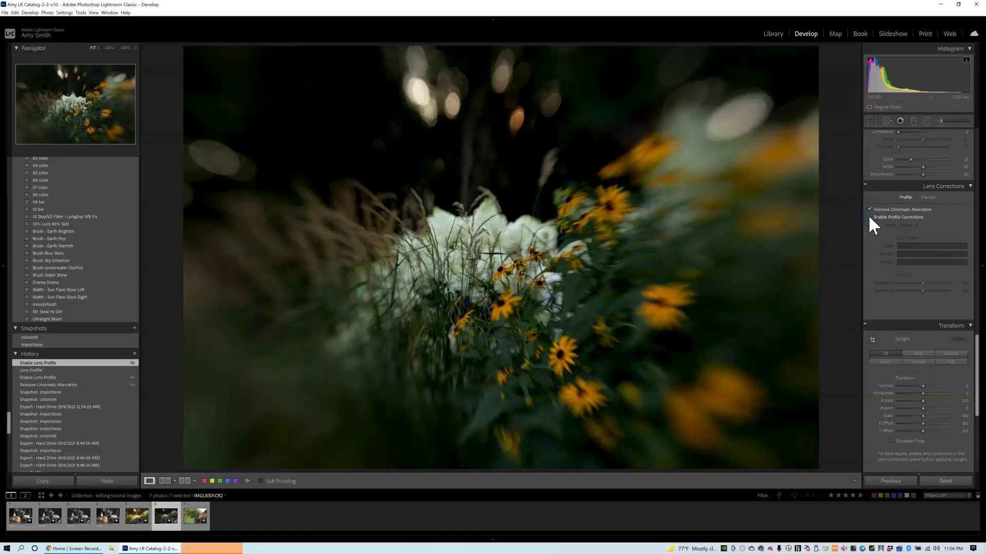
{"action": "left_click", "coordinate": [870, 217]}
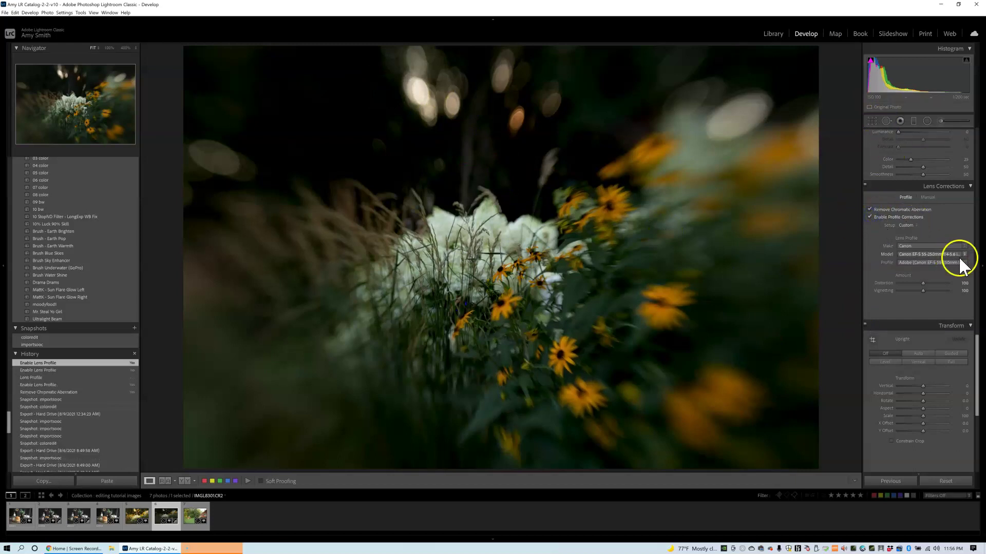
{"action": "left_click", "coordinate": [963, 246]}
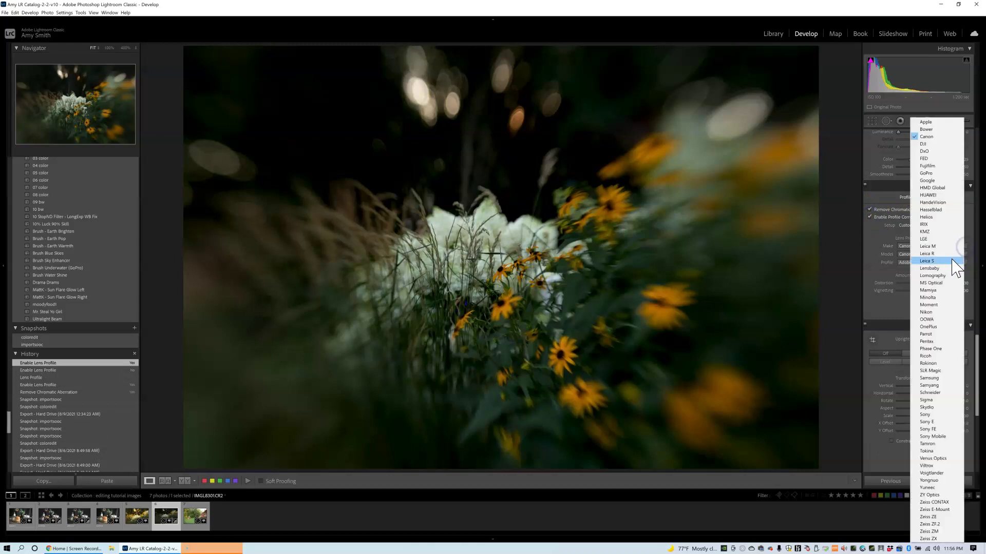
{"action": "left_click", "coordinate": [932, 268]}
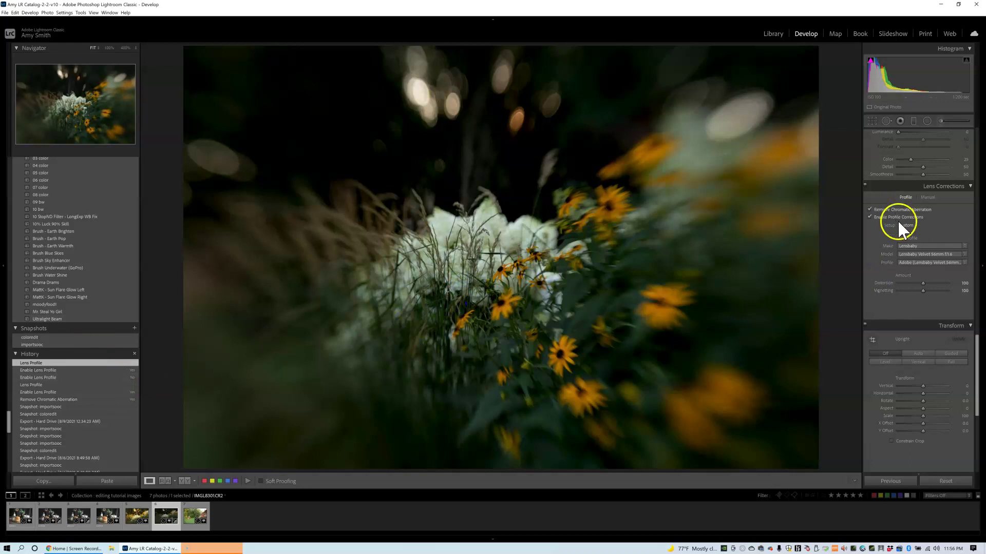
Step: Lift Shadows to +52 in the Basic panel
{"action": "scroll", "coordinate": [898, 223], "scroll_direction": "up", "scroll_amount": 10}
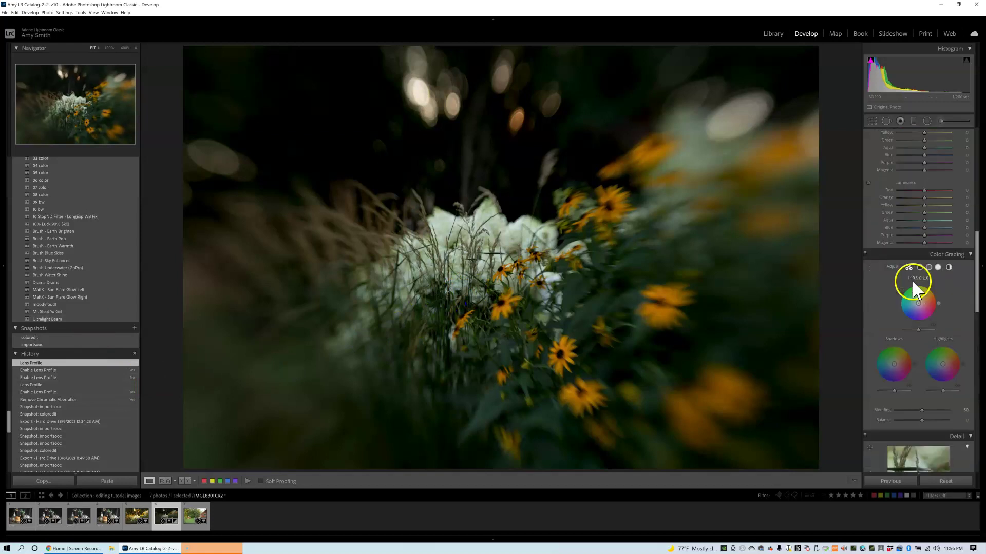
{"action": "scroll", "coordinate": [912, 282], "scroll_direction": "up", "scroll_amount": 5}
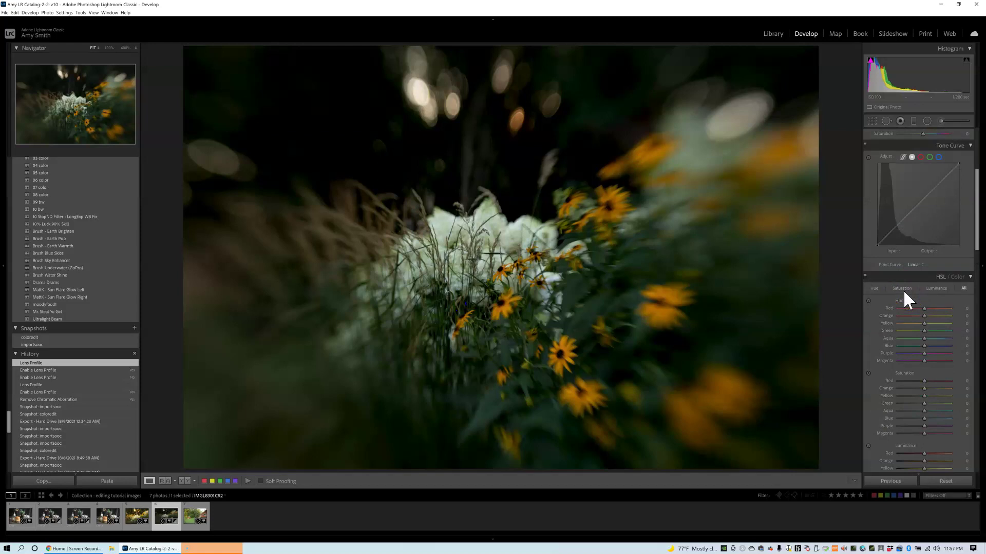
{"action": "scroll", "coordinate": [893, 355], "scroll_direction": "up", "scroll_amount": 4}
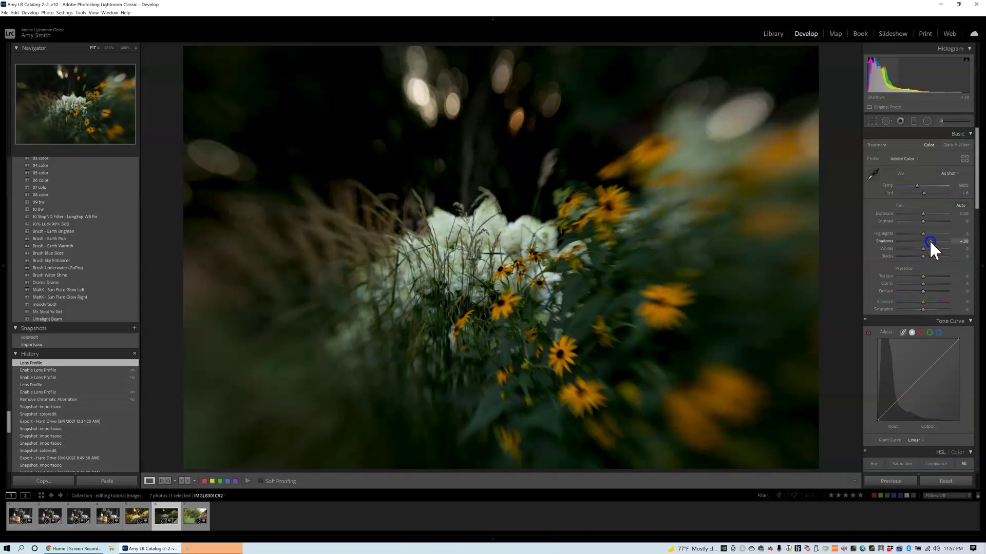
{"action": "left_click_drag", "start_coordinate": [930, 242], "coordinate": [935, 241]}
{"action": "left_click_drag", "start_coordinate": [935, 240], "coordinate": [934, 241]}
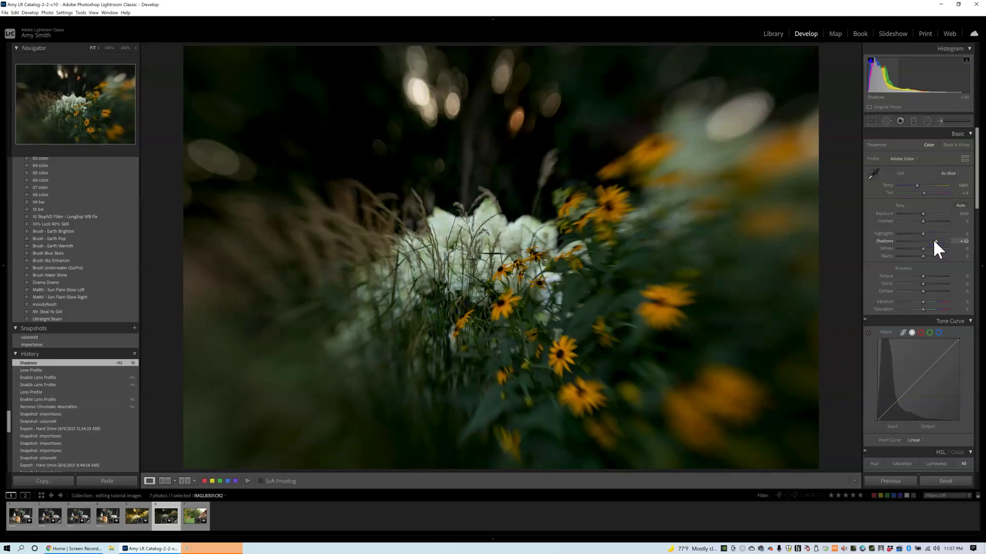
Step: Warm the white balance Temp to around 7665
{"action": "left_click_drag", "start_coordinate": [950, 185], "coordinate": [920, 186]}
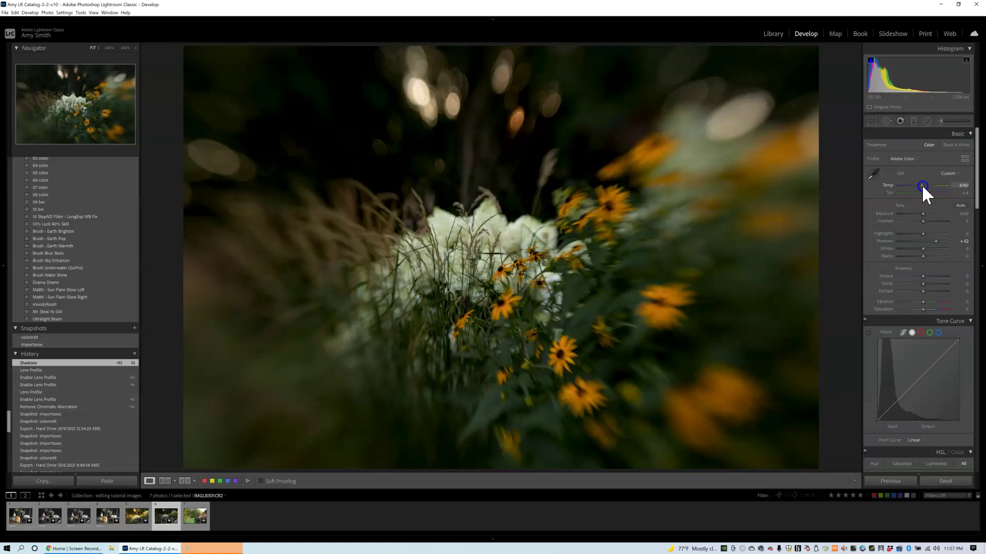
{"action": "left_click_drag", "start_coordinate": [922, 184], "coordinate": [922, 184]}
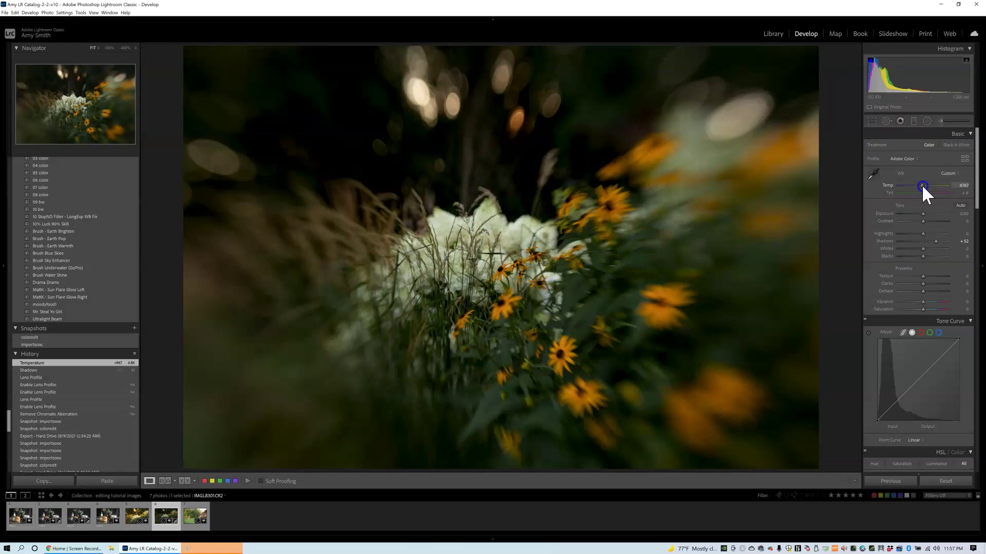
{"action": "left_click_drag", "start_coordinate": [923, 186], "coordinate": [925, 186]}
{"action": "left_click_drag", "start_coordinate": [925, 184], "coordinate": [922, 184]}
{"action": "left_click_drag", "start_coordinate": [923, 184], "coordinate": [925, 183]}
{"action": "left_click_drag", "start_coordinate": [926, 184], "coordinate": [925, 184]}
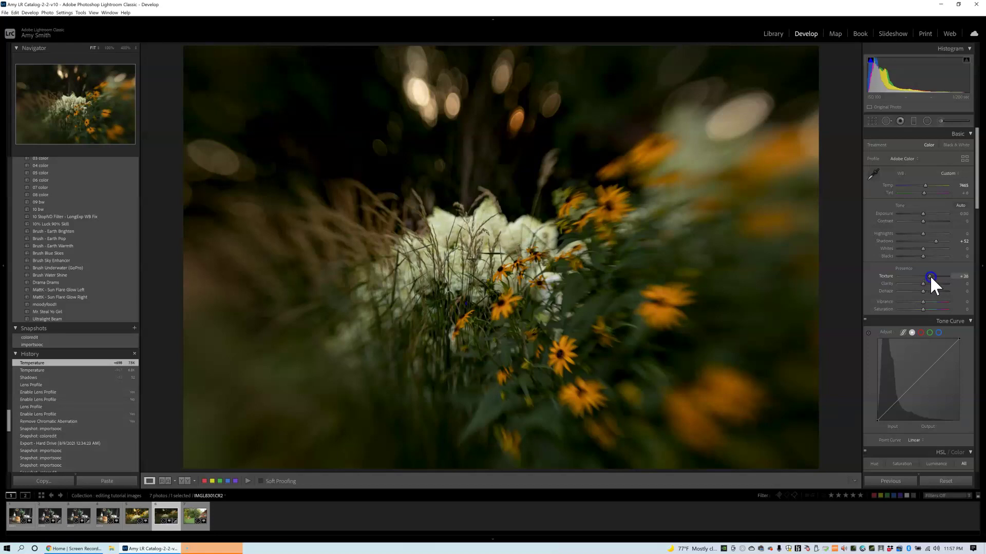
Step: Raise Texture to about +36, add a little Dehaze, and set Vibrance to +14
{"action": "mouse_move", "coordinate": [930, 277]}
{"action": "left_mouse_down"}
{"action": "mouse_move", "coordinate": [920, 284]}
{"action": "mouse_move", "coordinate": [932, 283]}
{"action": "left_mouse_up"}
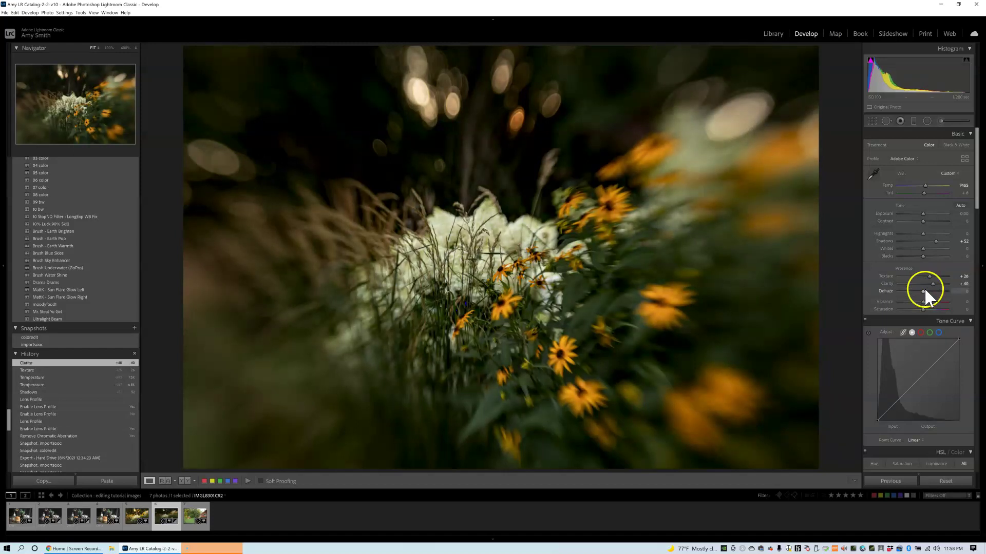
{"action": "left_click_drag", "start_coordinate": [923, 290], "coordinate": [926, 291]}
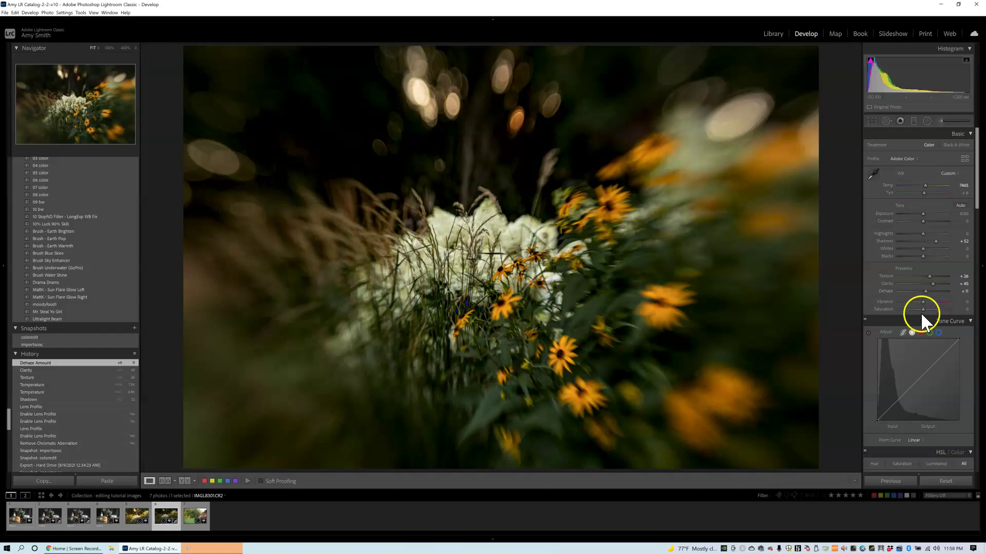
{"action": "left_click_drag", "start_coordinate": [923, 302], "coordinate": [927, 302]}
{"action": "left_click_drag", "start_coordinate": [927, 302], "coordinate": [927, 302]}
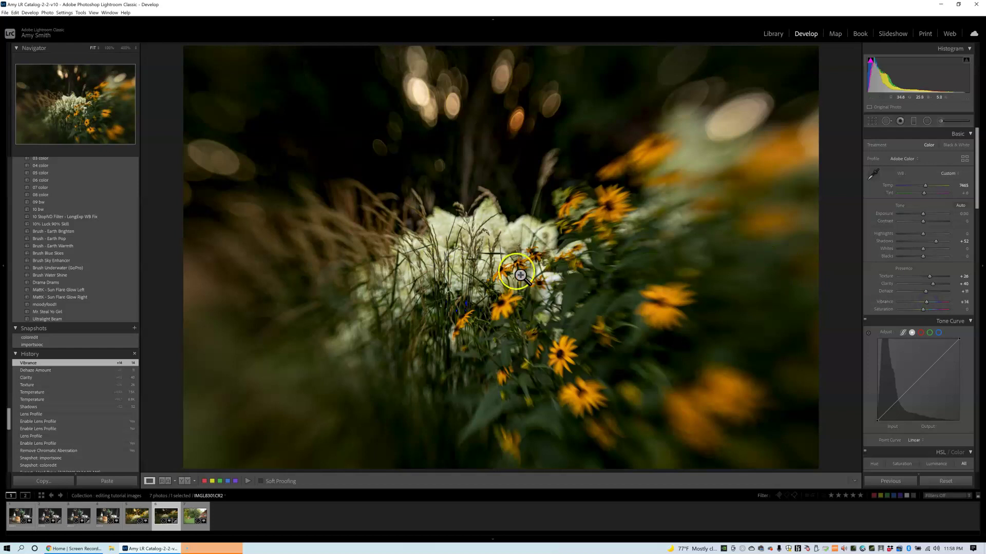
Step: Draw a radial filter ellipse over the upper bokeh background, stretched and shifted toward the flowers
{"action": "left_click", "coordinate": [927, 121]}
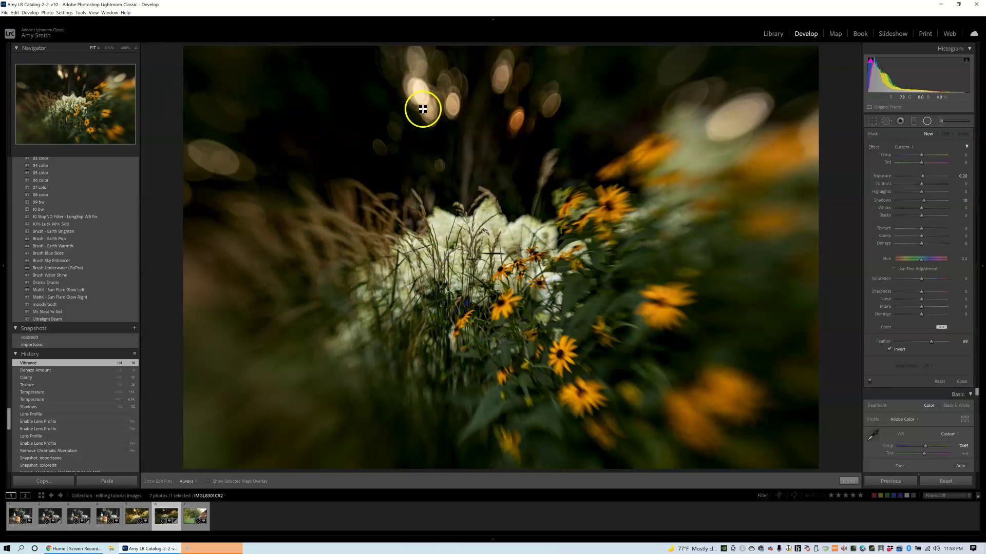
{"action": "left_click_drag", "start_coordinate": [478, 97], "coordinate": [696, 28]}
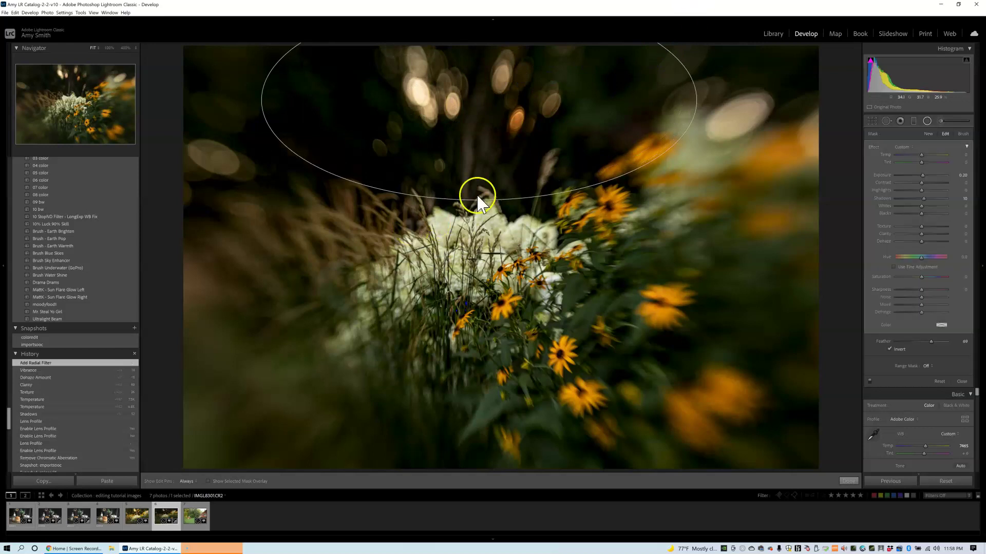
{"action": "left_click_drag", "start_coordinate": [479, 201], "coordinate": [479, 225]}
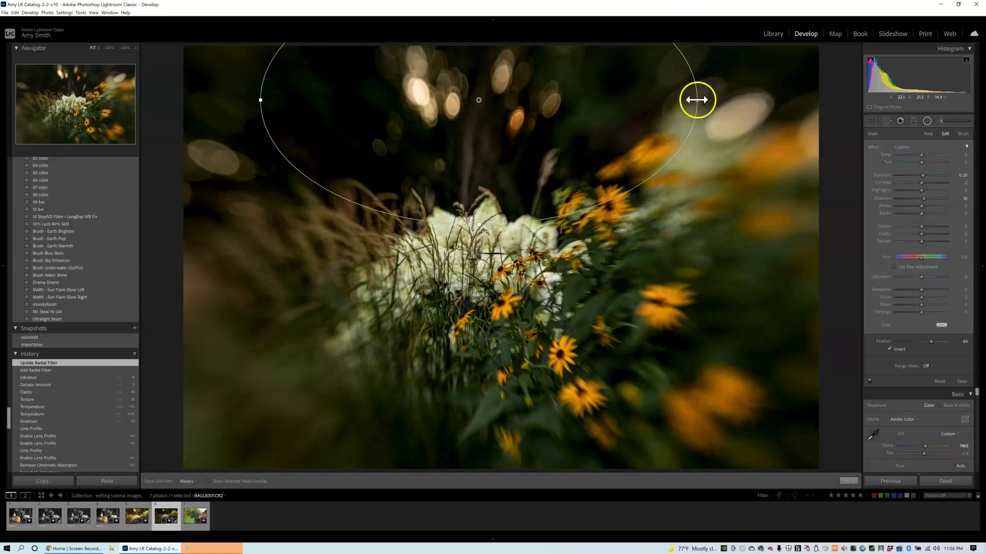
{"action": "left_click_drag", "start_coordinate": [696, 100], "coordinate": [744, 108]}
{"action": "left_click_drag", "start_coordinate": [484, 158], "coordinate": [500, 199]}
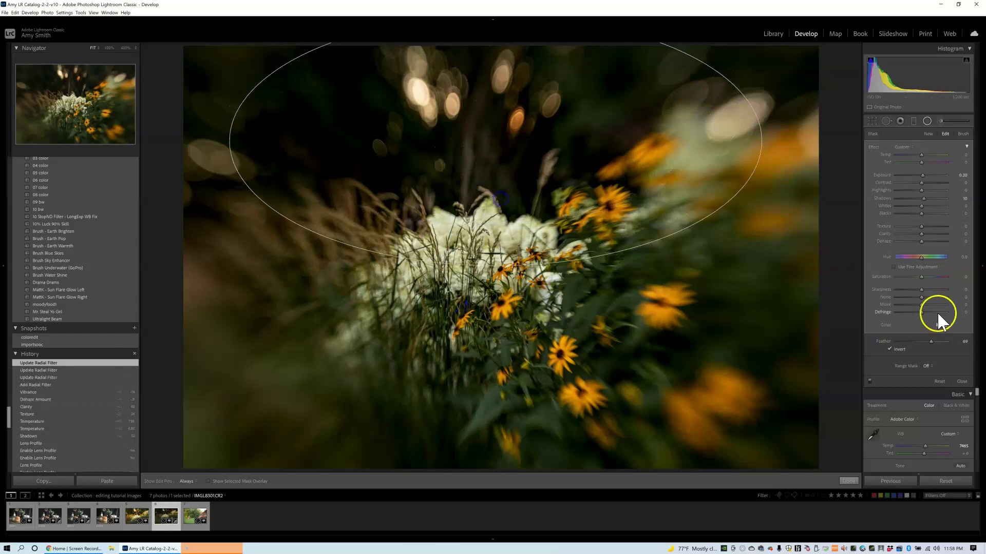
Step: Reset the radial effect, then set Exposure to 1.64 and Temp to 54
{"action": "double_click", "coordinate": [876, 146]}
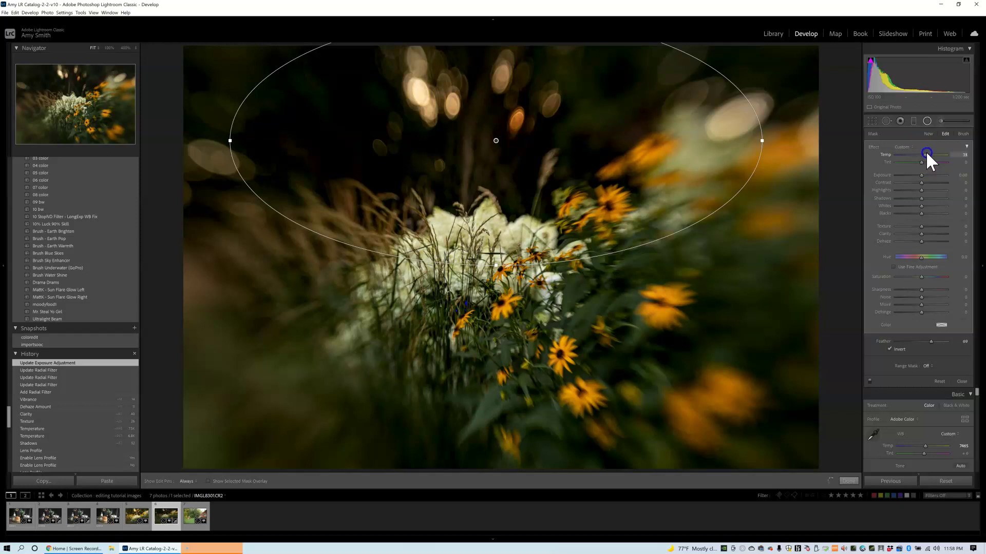
{"action": "left_click_drag", "start_coordinate": [926, 151], "coordinate": [929, 172]}
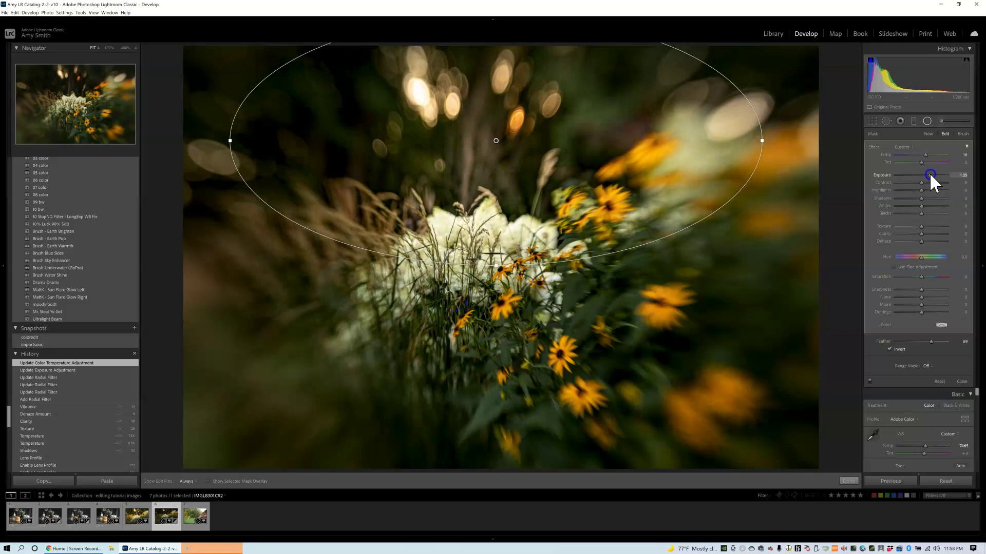
{"action": "left_click_drag", "start_coordinate": [929, 173], "coordinate": [931, 153]}
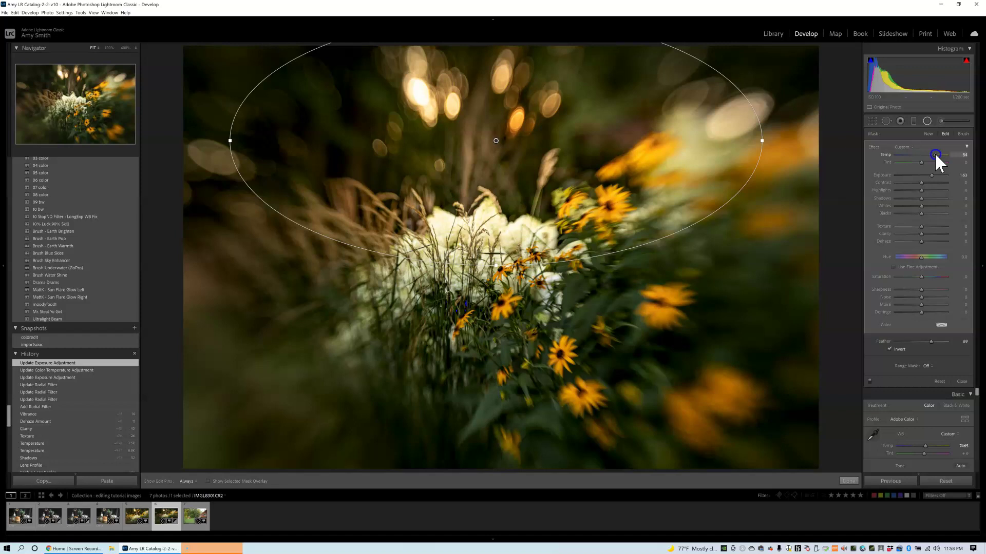
{"action": "left_click_drag", "start_coordinate": [935, 153], "coordinate": [934, 152]}
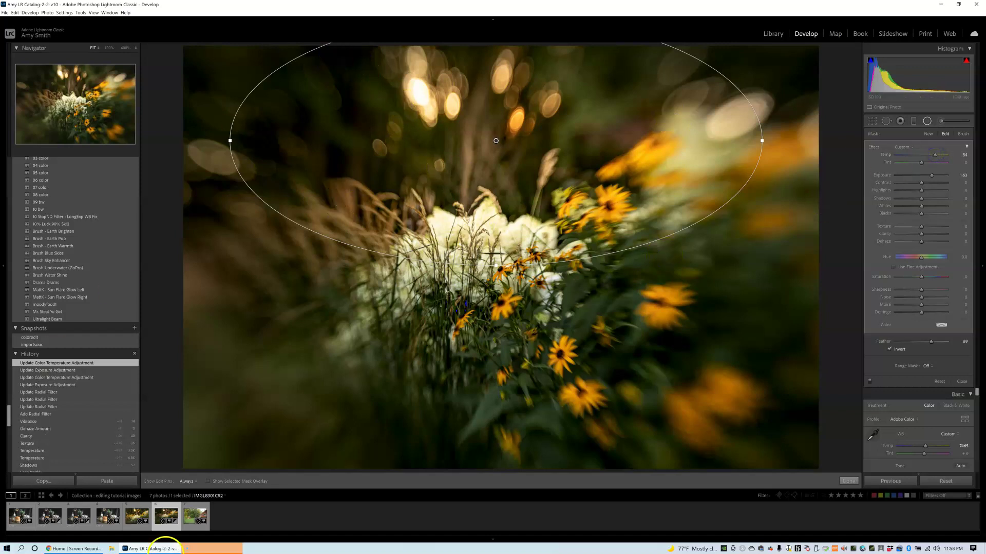
Step: Check the edited TIF, then stretch the radial ellipse taller and wider on the CR2
{"action": "left_click", "coordinate": [136, 521]}
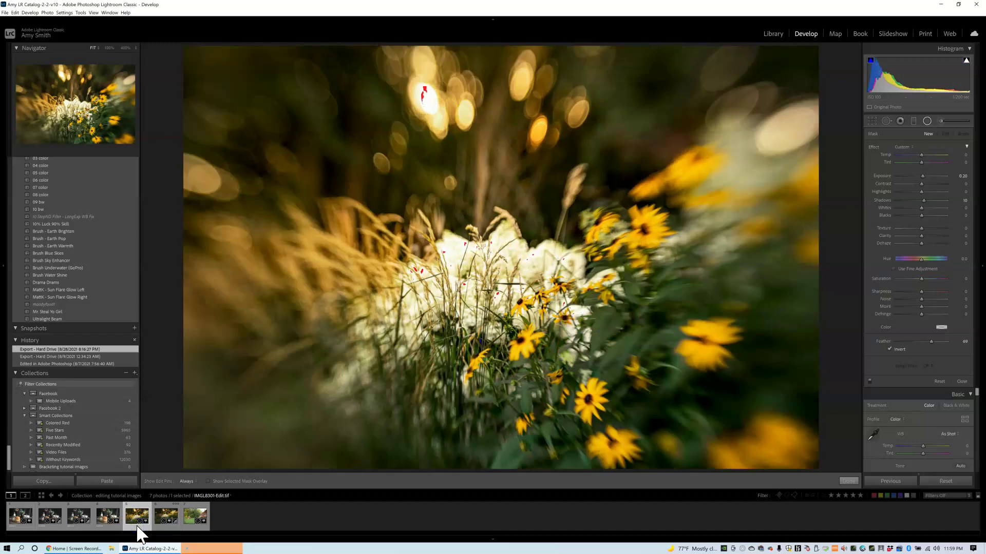
{"action": "left_click", "coordinate": [166, 529]}
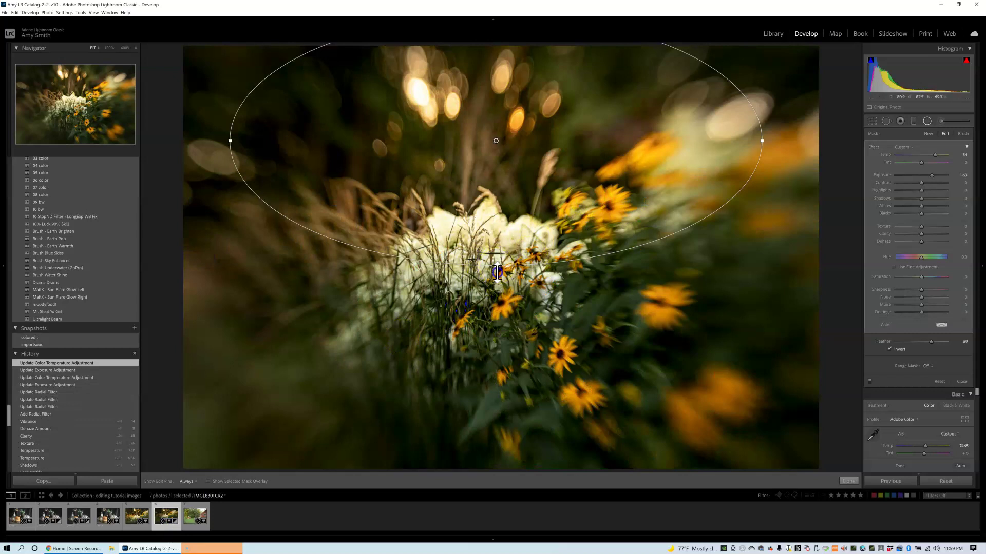
{"action": "left_click_drag", "start_coordinate": [495, 265], "coordinate": [494, 286]}
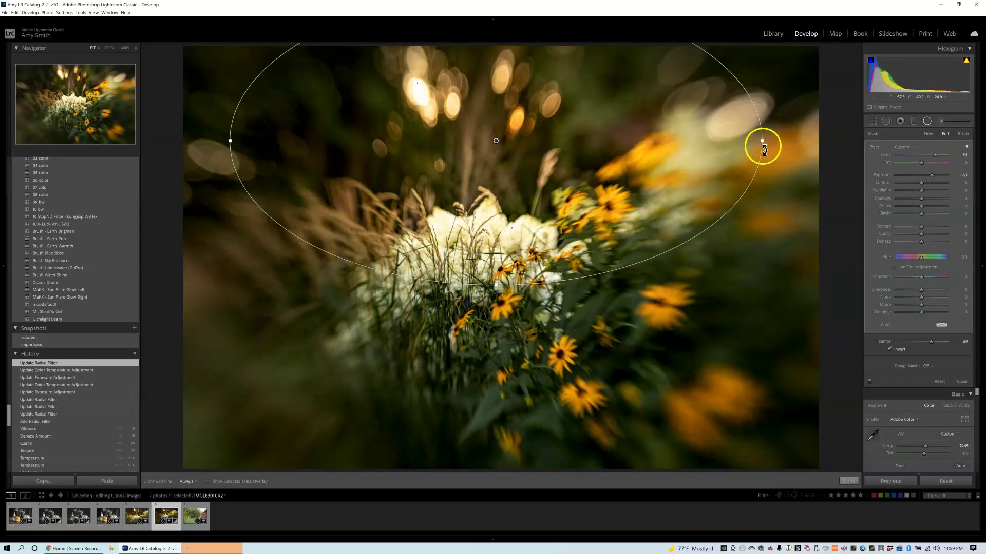
{"action": "left_click_drag", "start_coordinate": [763, 142], "coordinate": [795, 136]}
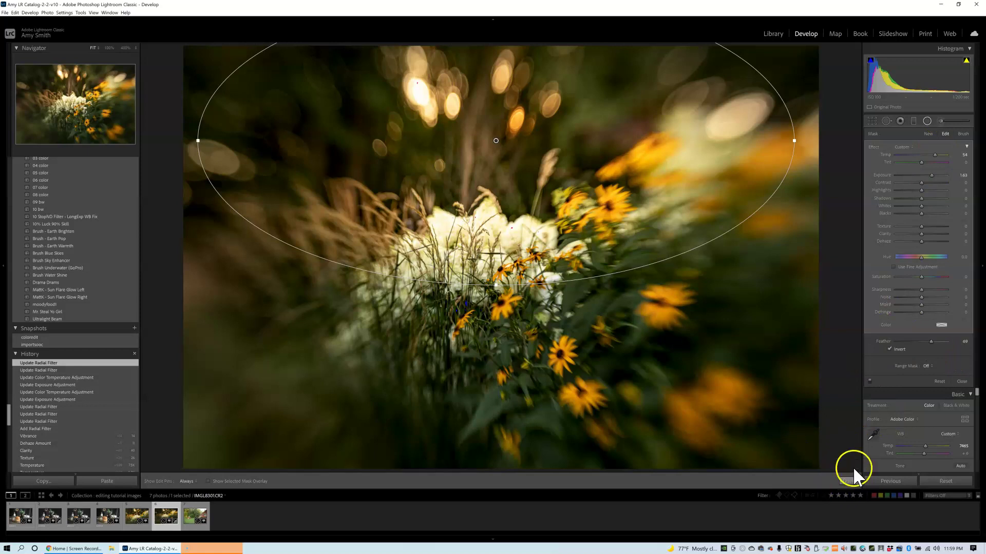
Step: Finish the radial filter, then set HSL Yellow hue to -19 and nudge Orange hue slightly
{"action": "left_click", "coordinate": [848, 481]}
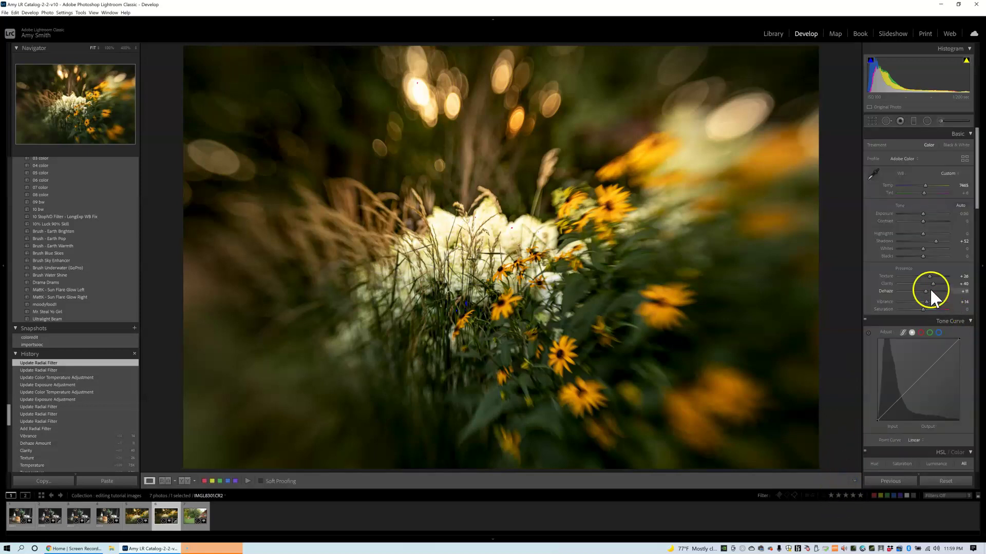
{"action": "left_click_drag", "start_coordinate": [976, 203], "coordinate": [977, 245]}
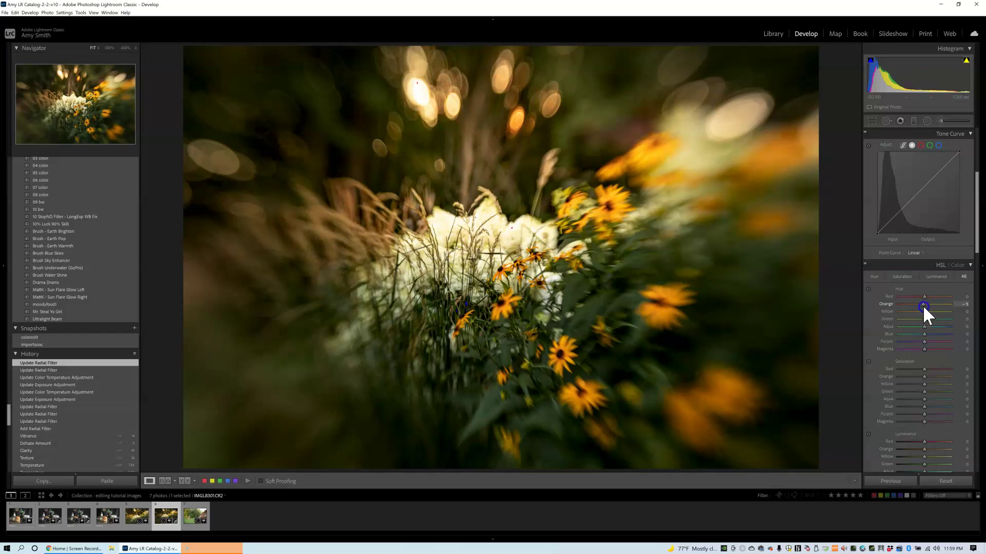
{"action": "left_click_drag", "start_coordinate": [923, 305], "coordinate": [924, 308]}
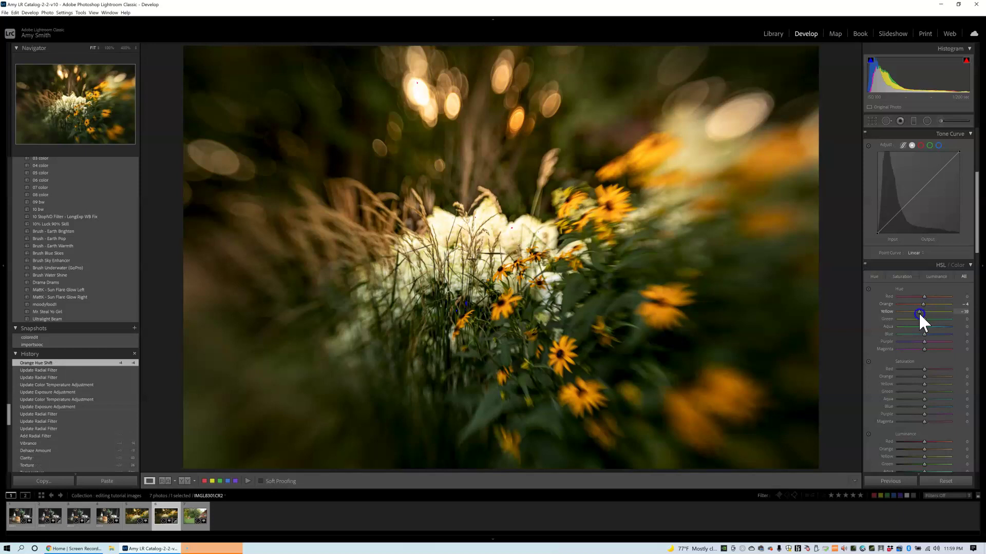
{"action": "left_click_drag", "start_coordinate": [919, 312], "coordinate": [919, 310]}
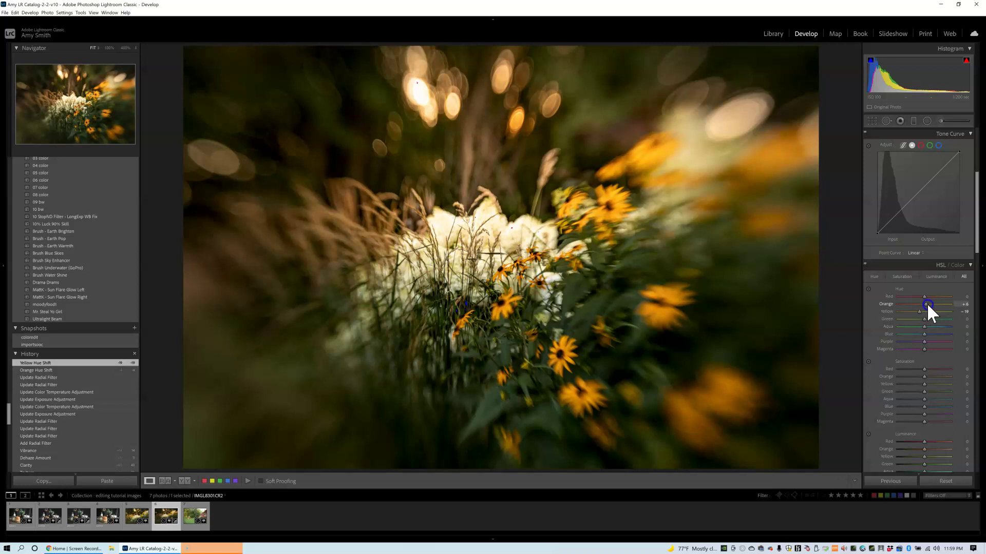
{"action": "left_click_drag", "start_coordinate": [928, 311], "coordinate": [927, 309]}
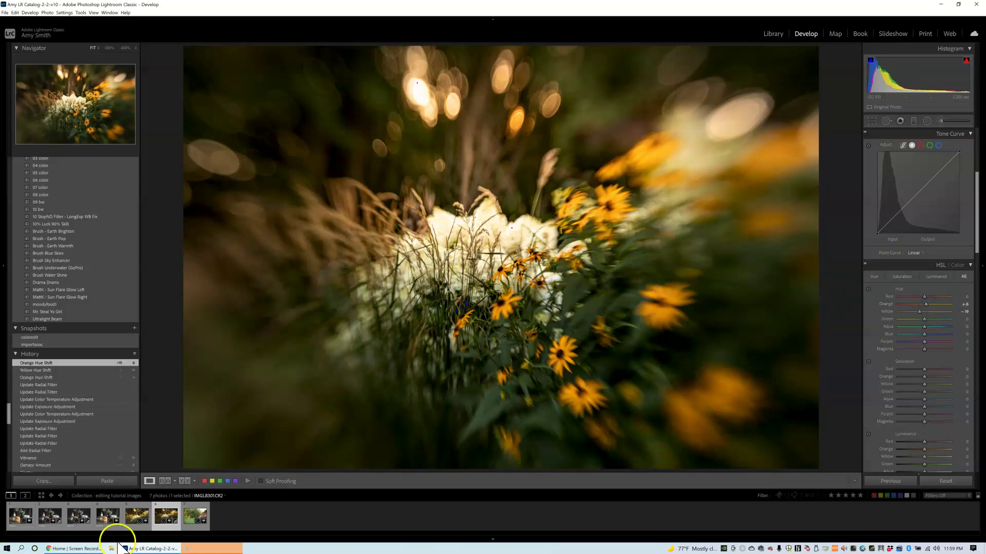
Step: Boost Green saturation to +41 in the HSL panel
{"action": "mouse_move", "coordinate": [123, 549]}
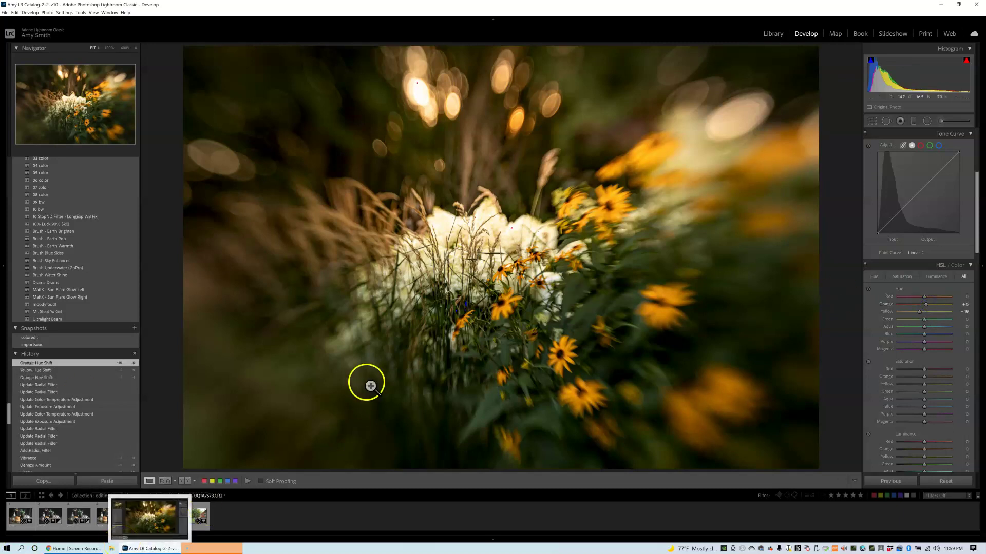
{"action": "left_click_drag", "start_coordinate": [977, 244], "coordinate": [983, 180]}
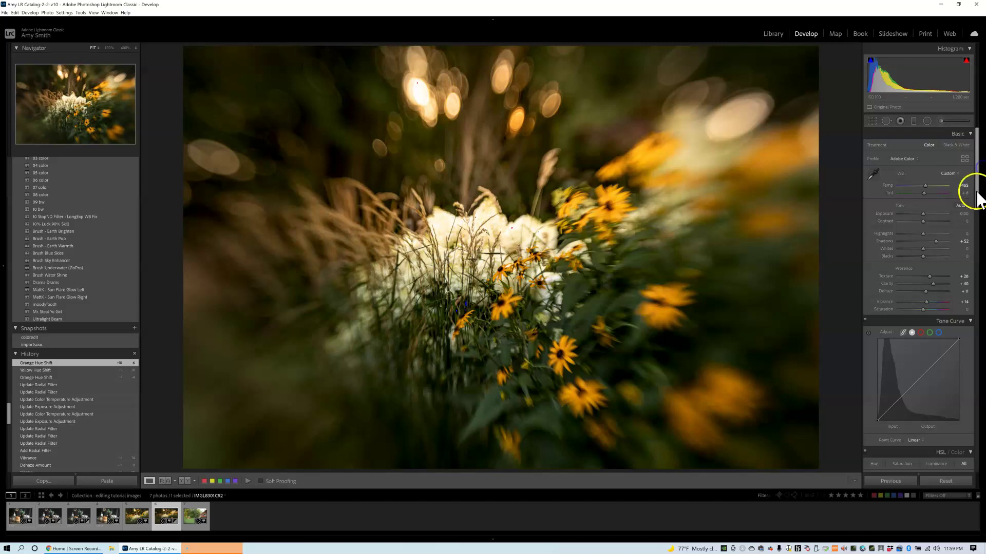
{"action": "left_click_drag", "start_coordinate": [975, 192], "coordinate": [975, 255]}
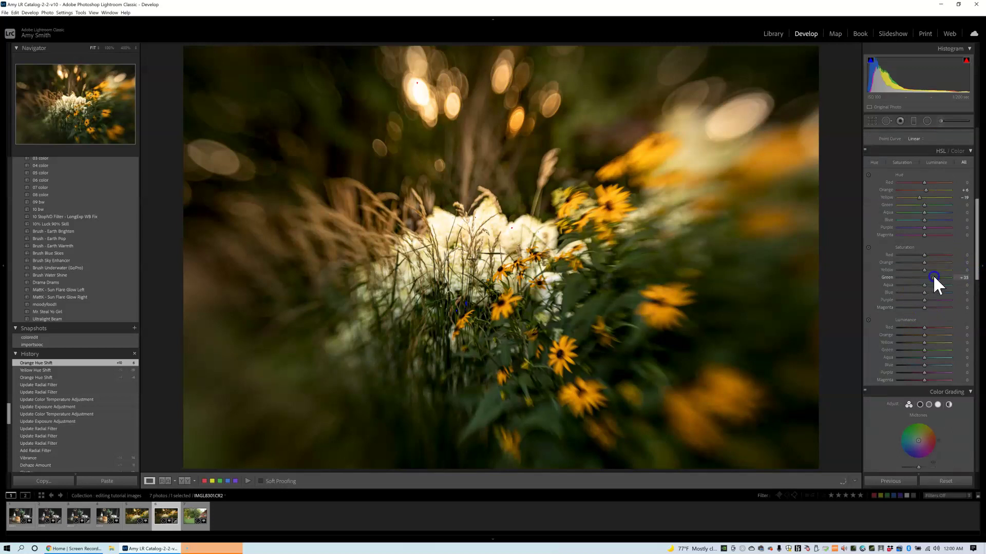
{"action": "left_click_drag", "start_coordinate": [934, 275], "coordinate": [935, 275]}
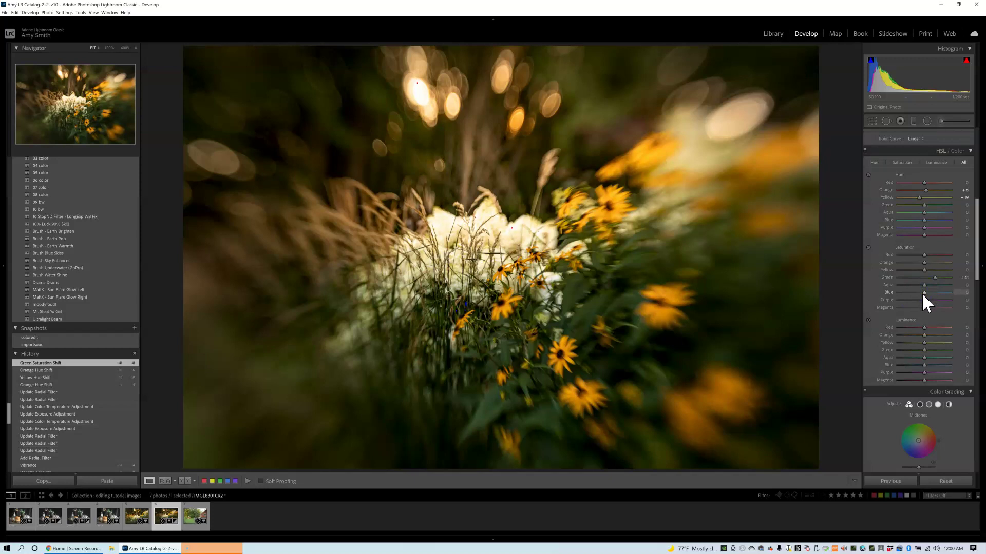
Step: Tighten the crop from the bottom around the flowers and shift the photo slightly left
{"action": "left_click", "coordinate": [882, 114]}
{"action": "left_click", "coordinate": [872, 122]}
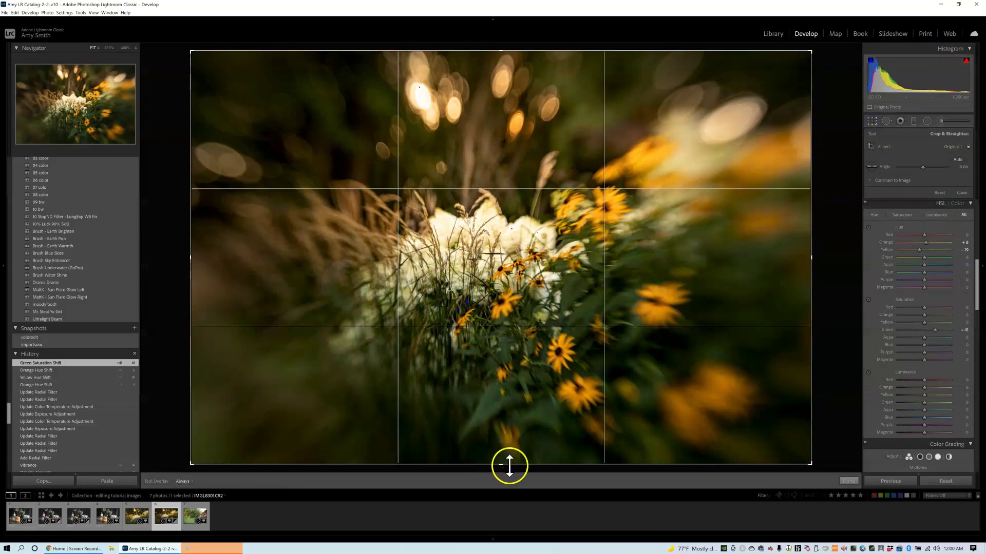
{"action": "left_click_drag", "start_coordinate": [509, 465], "coordinate": [505, 428]}
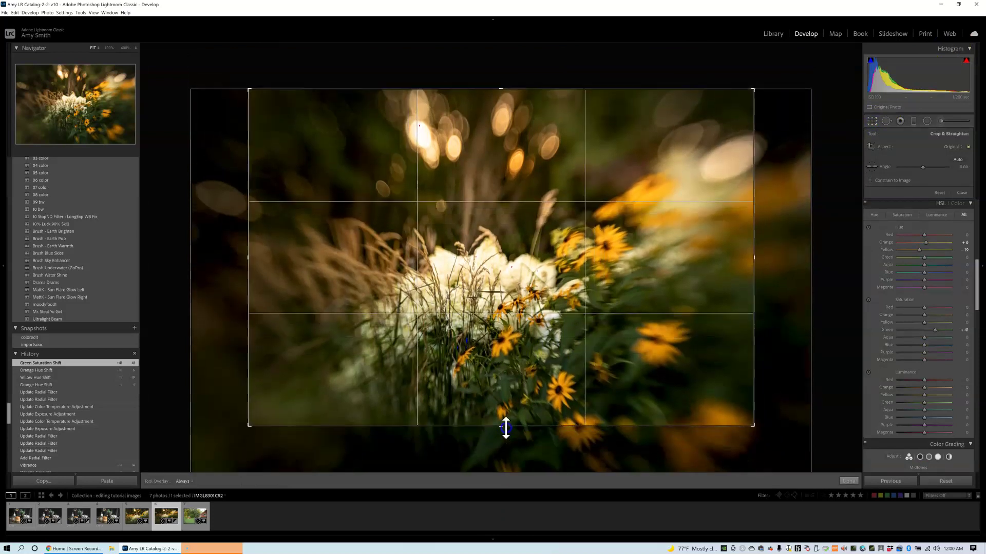
{"action": "left_click_drag", "start_coordinate": [505, 427], "coordinate": [516, 438]}
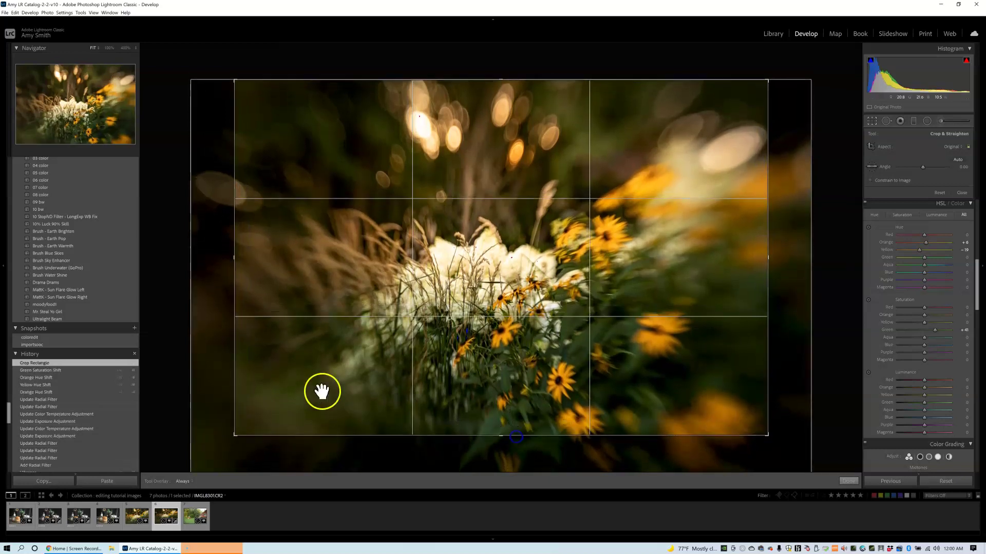
{"action": "left_click_drag", "start_coordinate": [405, 379], "coordinate": [403, 379]}
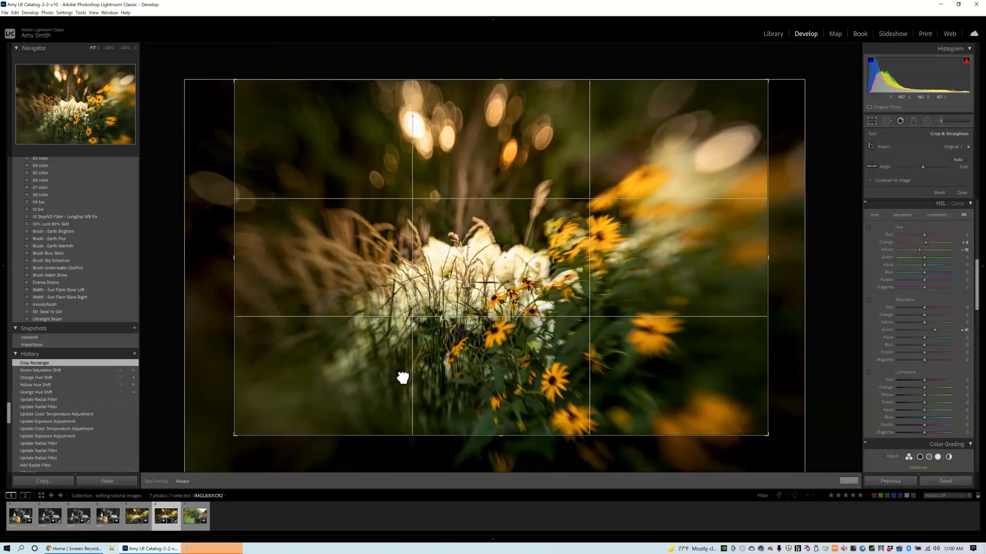
Step: Apply the crop, compare with IMGL8301-Edit.tif, then re-crop shifting the photo right
{"action": "left_click", "coordinate": [844, 481]}
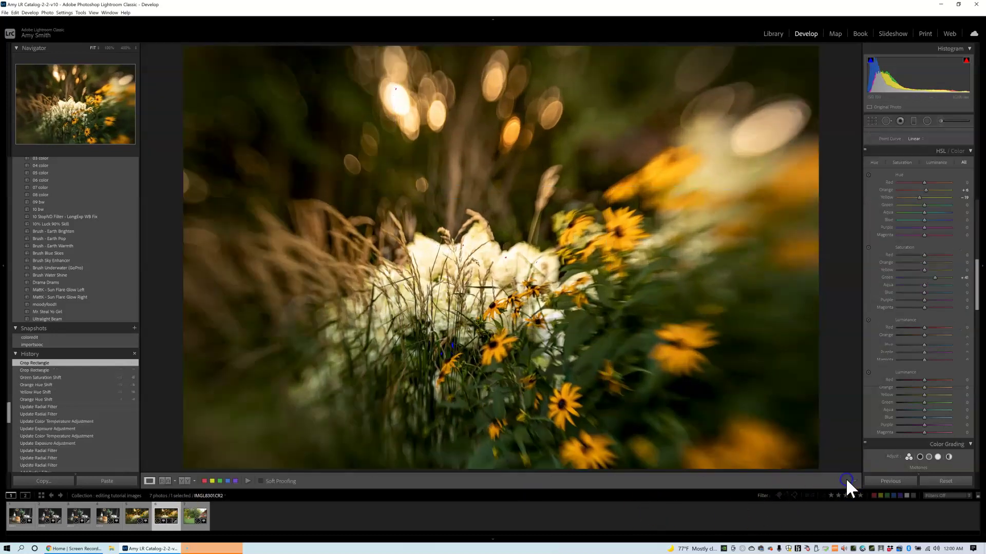
{"action": "left_click", "coordinate": [133, 529]}
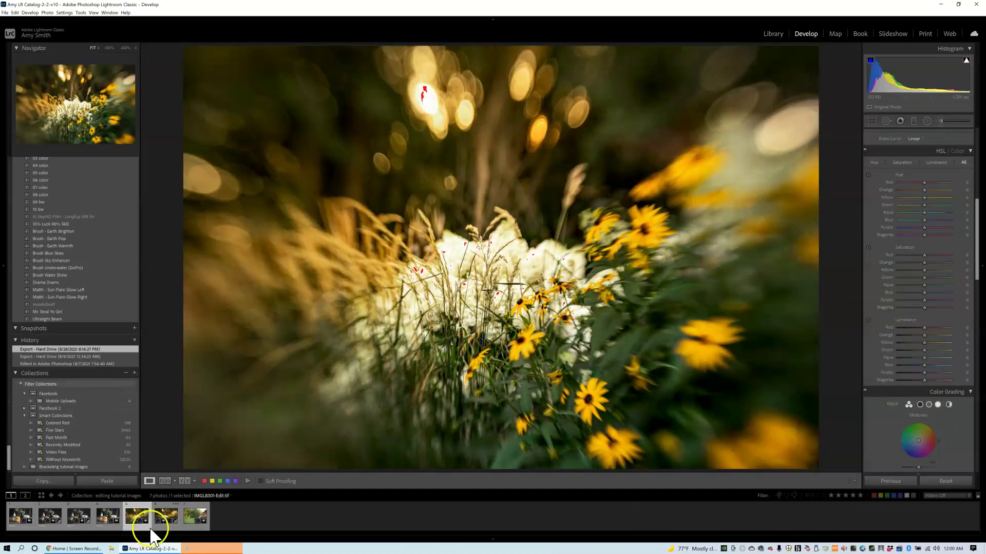
{"action": "left_click", "coordinate": [165, 531]}
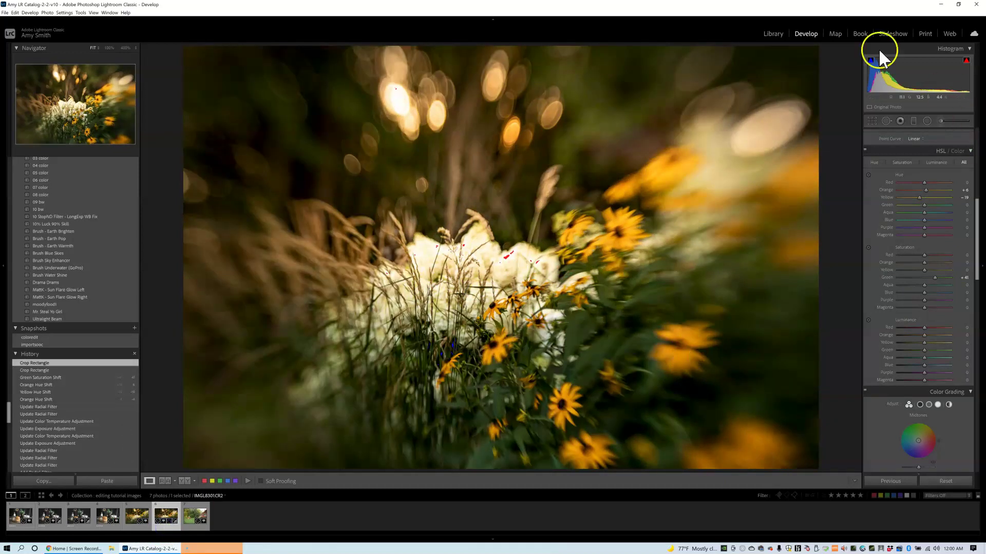
{"action": "left_click", "coordinate": [871, 121]}
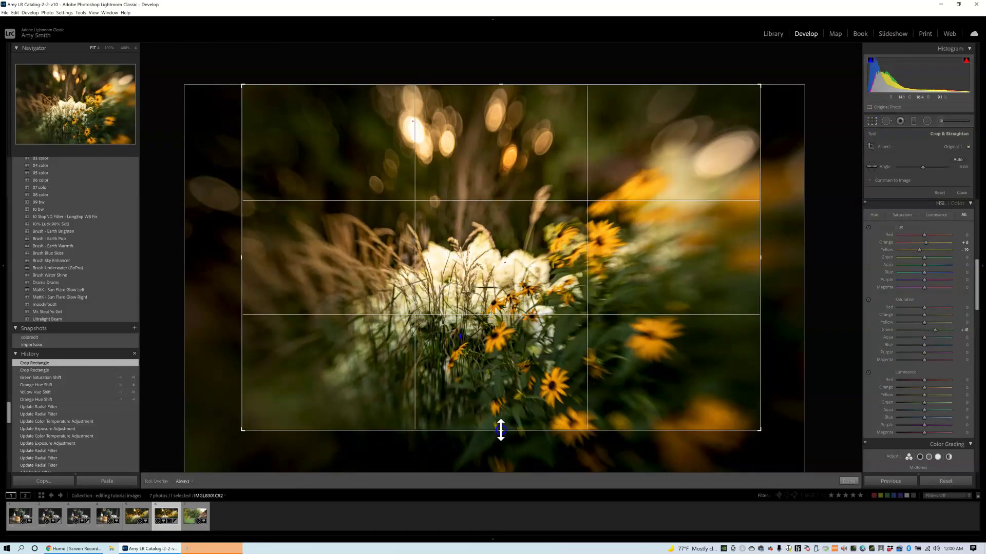
{"action": "left_click_drag", "start_coordinate": [511, 352], "coordinate": [529, 352]}
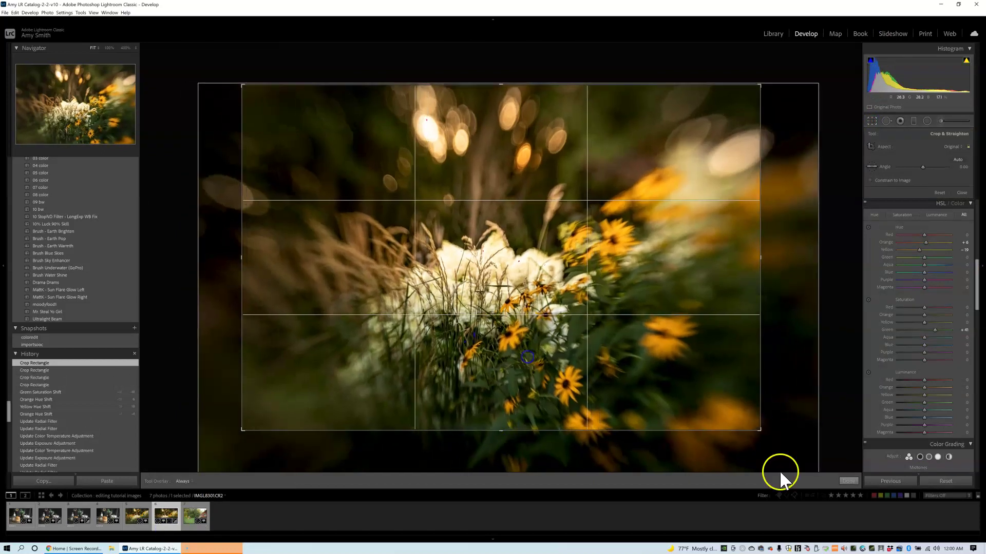
{"action": "left_click", "coordinate": [849, 481]}
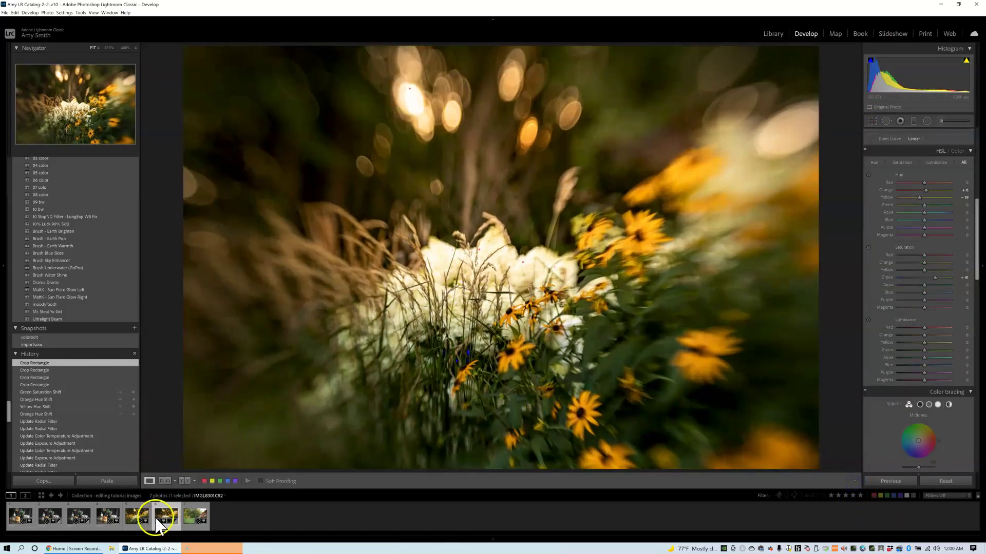
Step: Compare the CR2's framing against IMGL8301-Edit.tif twice
{"action": "left_click", "coordinate": [138, 523]}
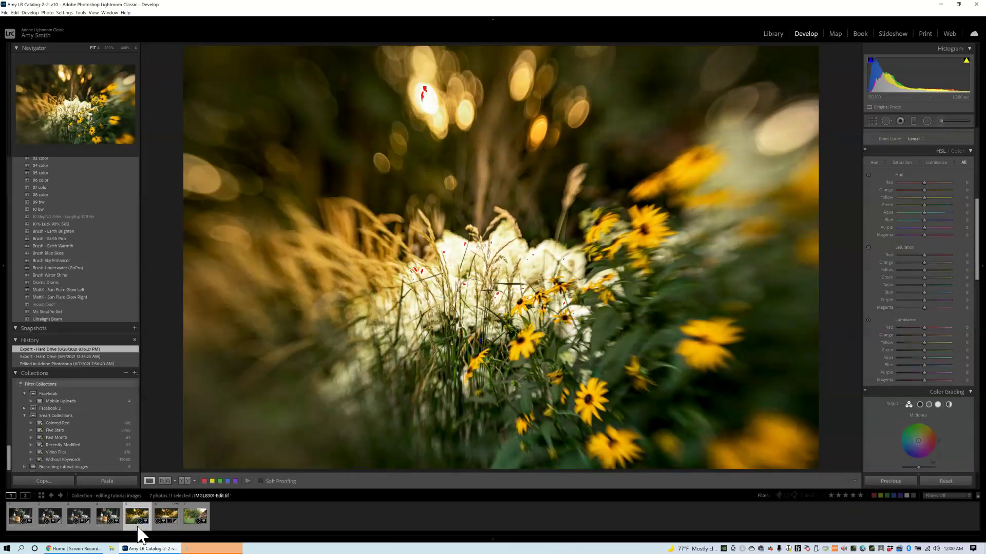
{"action": "left_click", "coordinate": [156, 522]}
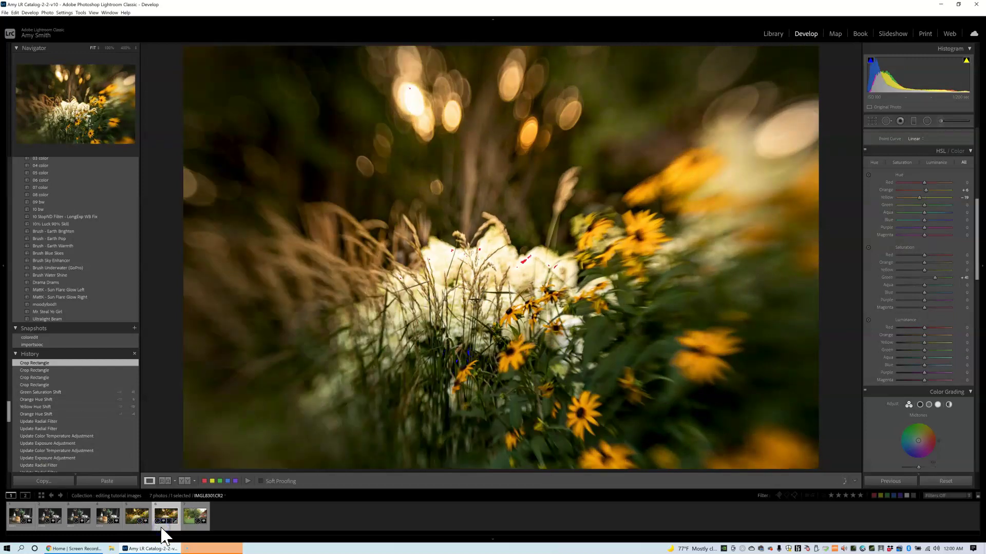
{"action": "left_click", "coordinate": [137, 526]}
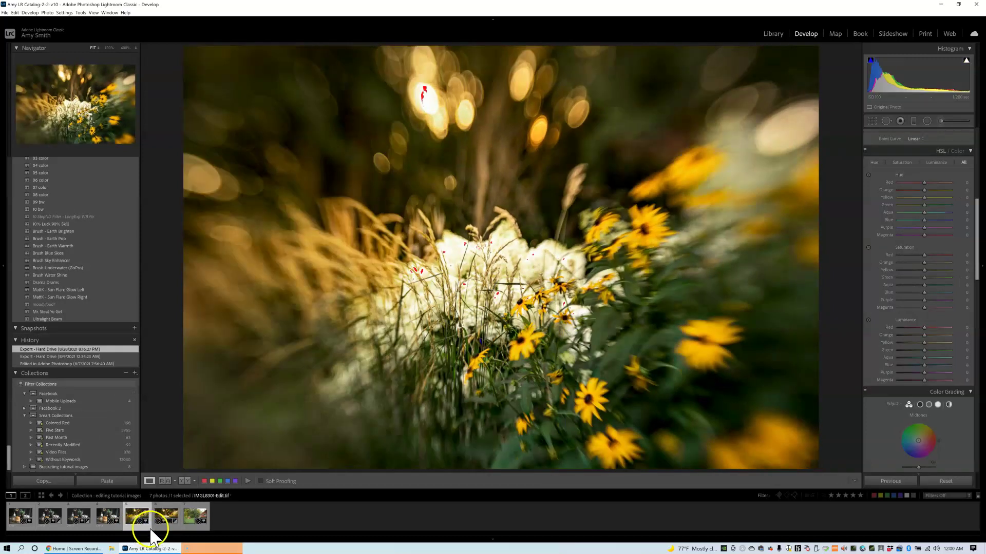
{"action": "left_click", "coordinate": [166, 531]}
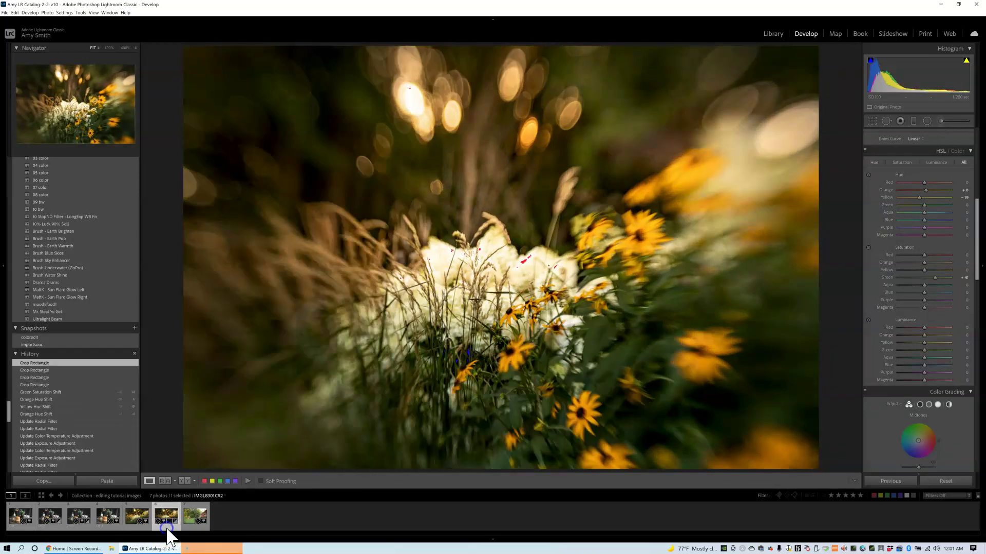
Step: Enlarge the CR2's crop slightly to match the edited version's framing and apply it
{"action": "left_click", "coordinate": [851, 160]}
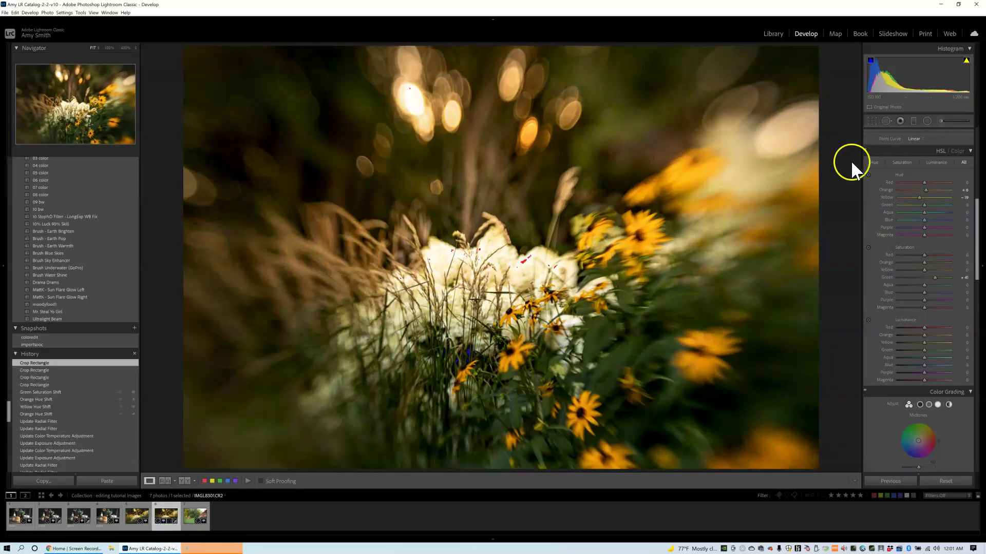
{"action": "left_click", "coordinate": [872, 121]}
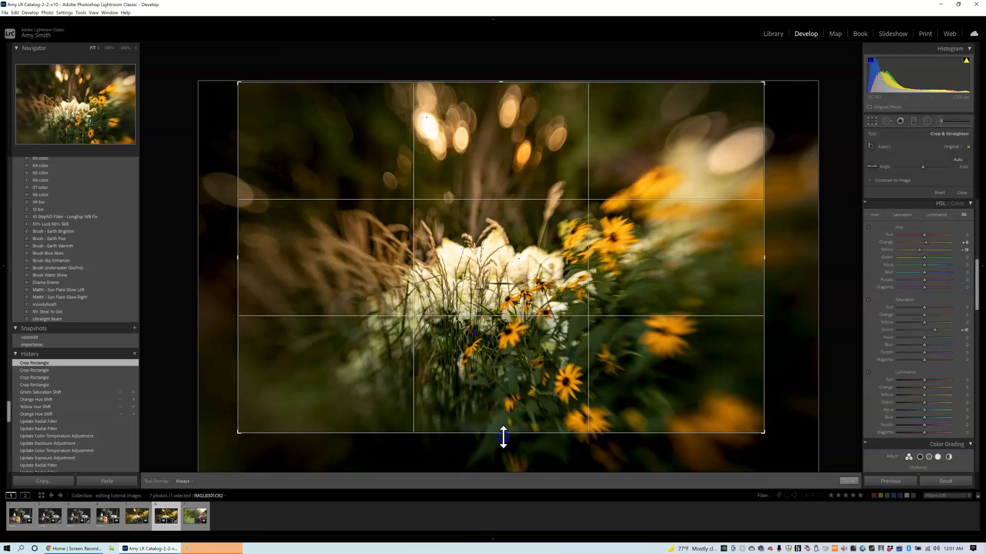
{"action": "left_click_drag", "start_coordinate": [503, 437], "coordinate": [502, 436]}
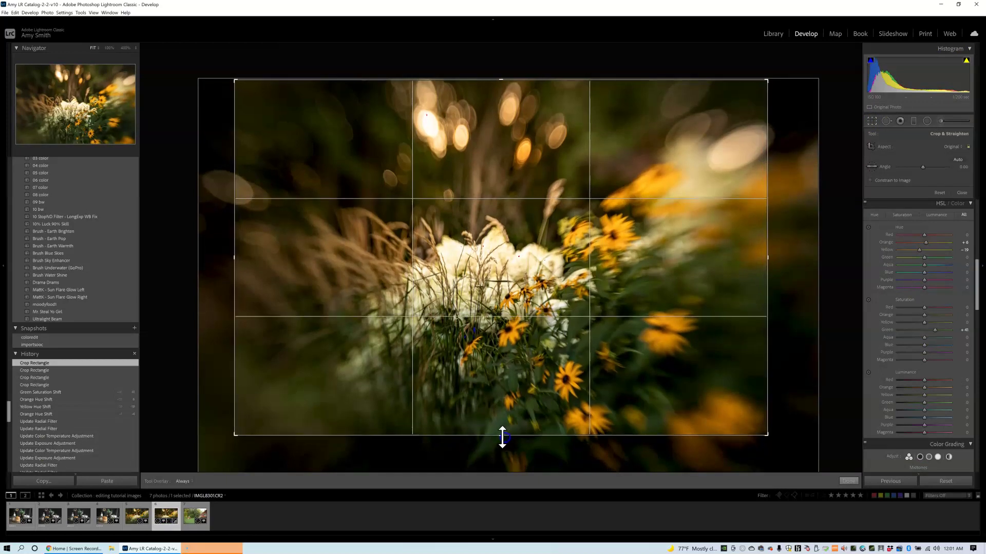
{"action": "left_click", "coordinate": [137, 529]}
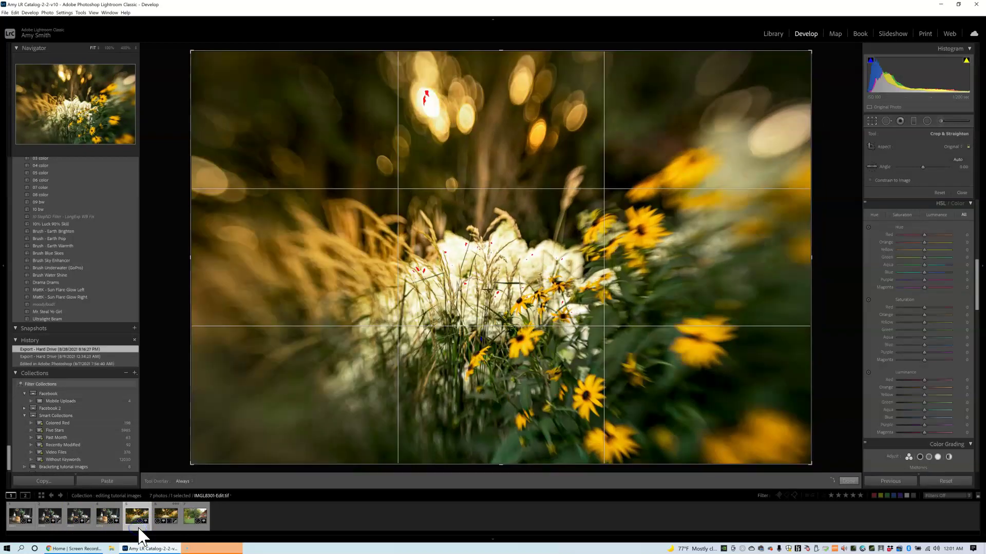
{"action": "left_click", "coordinate": [166, 530]}
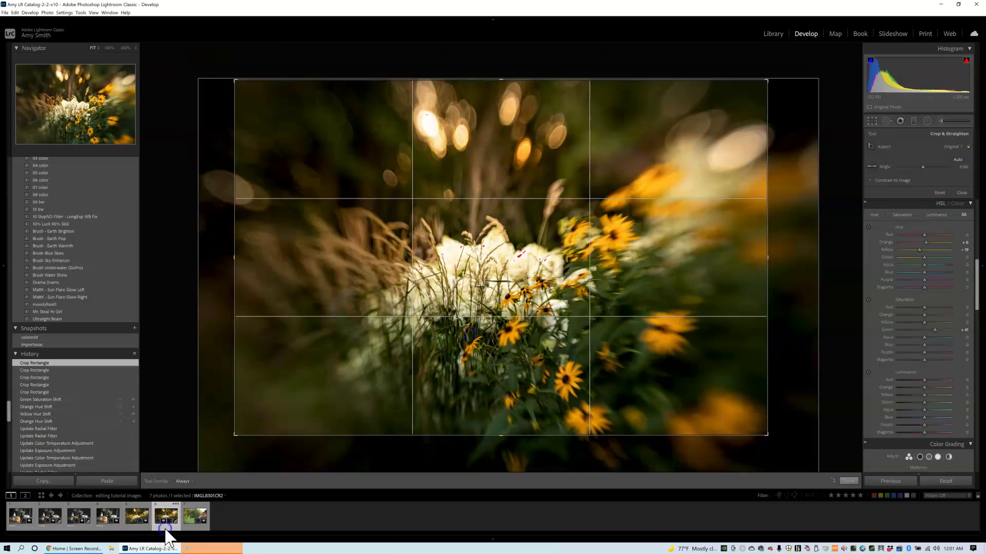
{"action": "left_click", "coordinate": [411, 534]}
{"action": "left_click", "coordinate": [849, 481]}
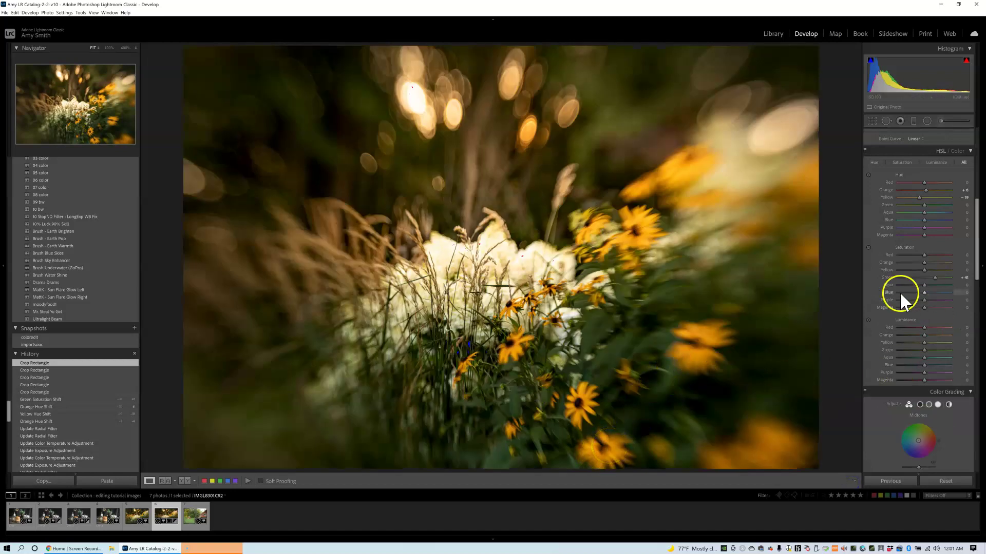
Step: In the Basic panel, lower Vibrance, raise Saturation to +5 and Contrast to +7
{"action": "scroll", "coordinate": [979, 240], "scroll_direction": "up", "scroll_amount": 8}
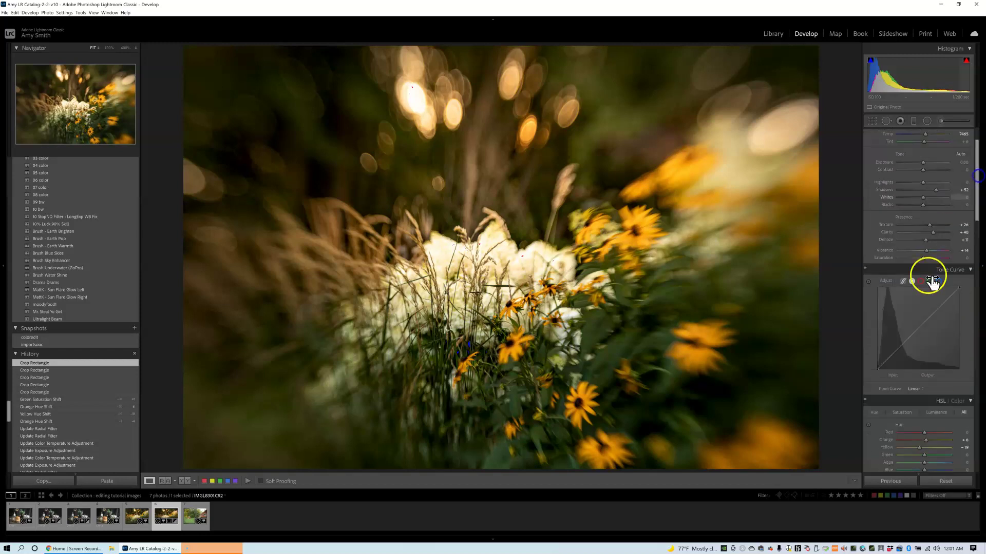
{"action": "left_click", "coordinate": [928, 251]}
{"action": "mouse_move", "coordinate": [931, 248]}
{"action": "left_mouse_down"}
{"action": "mouse_move", "coordinate": [911, 261]}
{"action": "mouse_move", "coordinate": [925, 256]}
{"action": "left_mouse_up"}
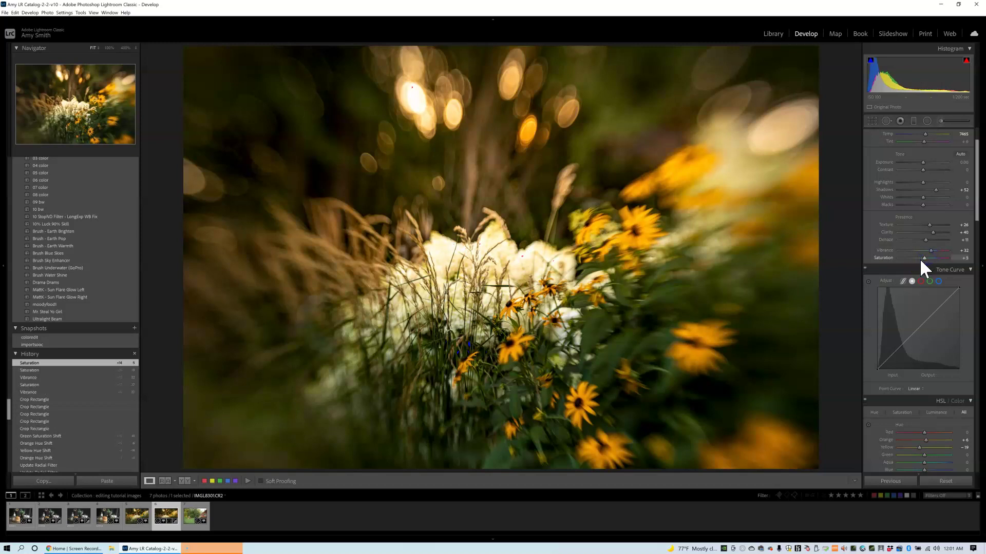
{"action": "left_click", "coordinate": [964, 259]}
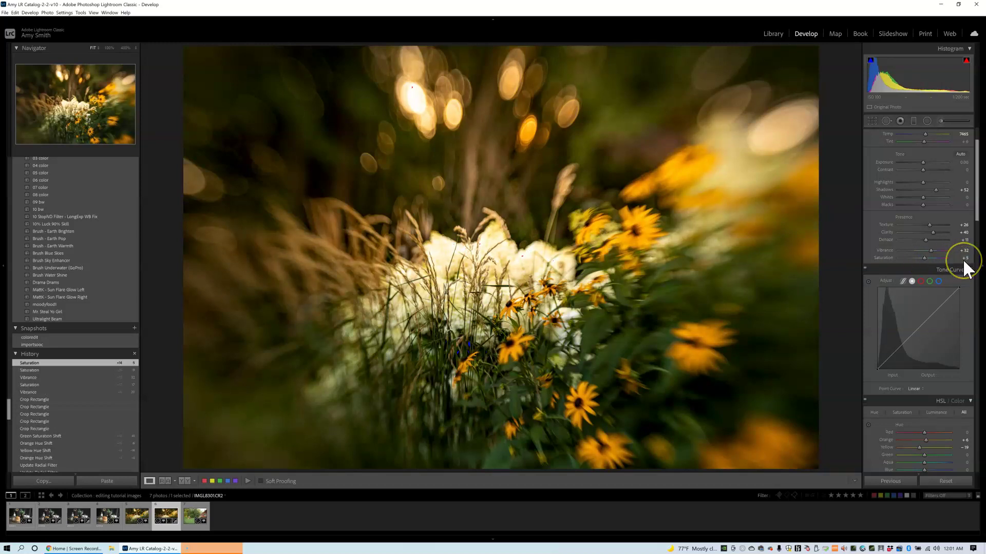
{"action": "left_click_drag", "start_coordinate": [923, 170], "coordinate": [924, 170]}
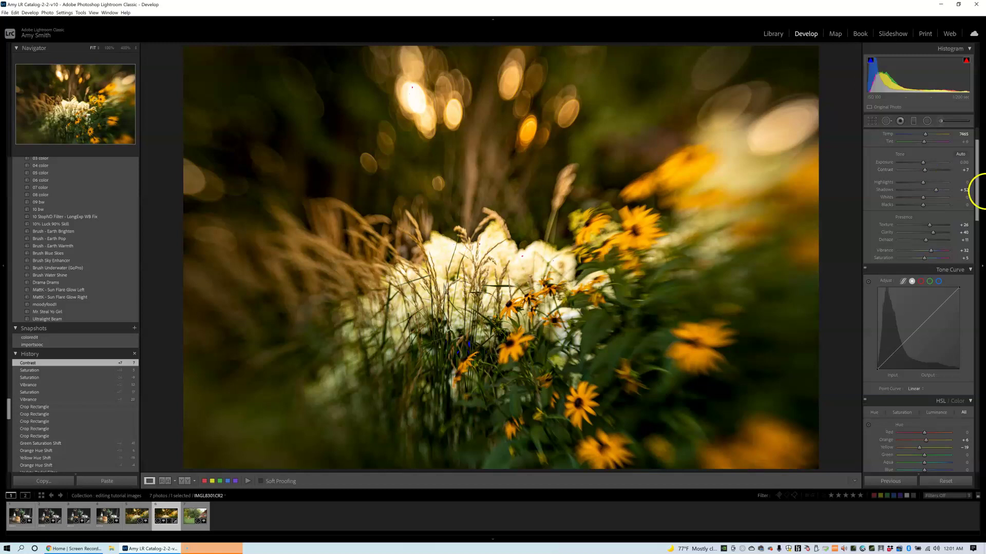
{"action": "left_click_drag", "start_coordinate": [975, 213], "coordinate": [982, 262]}
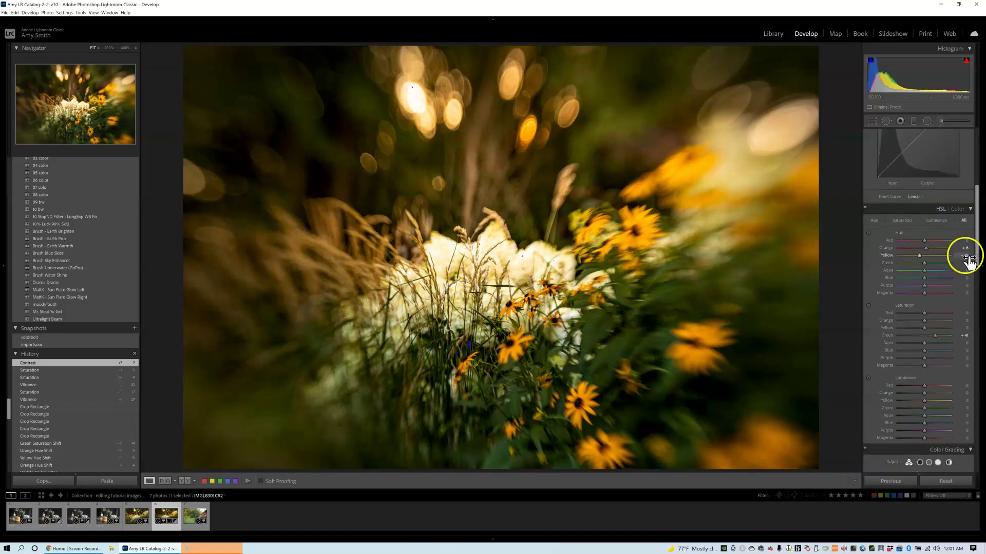
Step: Set the HSL Yellow hue to +7 and Orange hue to +17
{"action": "left_click", "coordinate": [965, 255]}
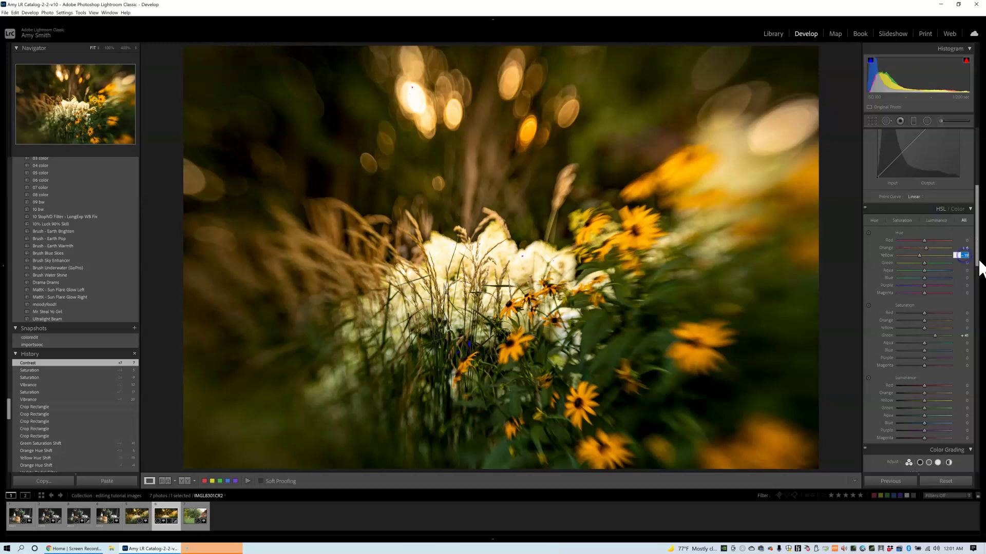
{"action": "type", "text": "7"}
{"action": "key", "text": "Return"}
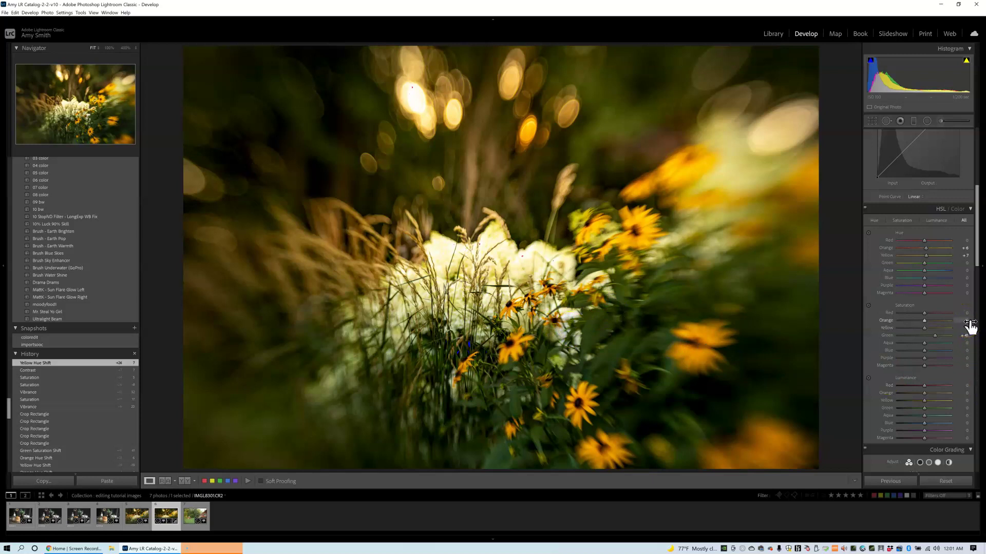
{"action": "left_click", "coordinate": [968, 249]}
{"action": "type", "text": "17"}
{"action": "key", "text": "Return"}
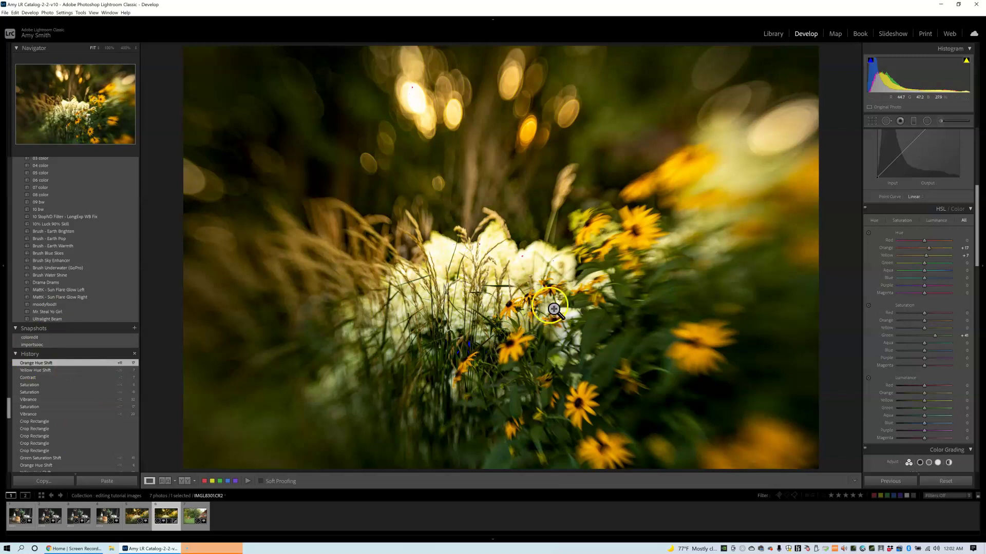
Step: Set Yellow saturation to -23 and Orange saturation to +34
{"action": "left_click", "coordinate": [967, 328]}
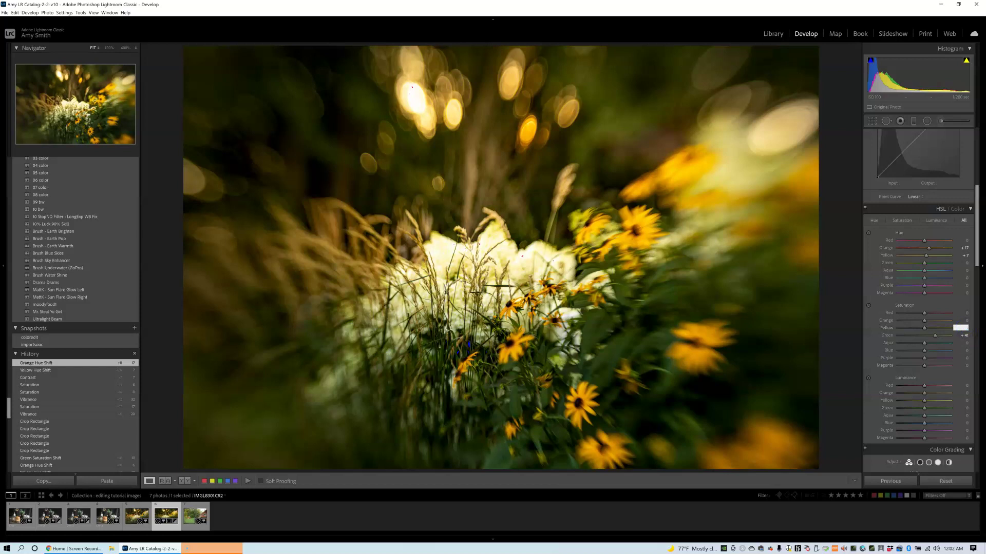
{"action": "type", "text": "-23"}
{"action": "key", "text": "Return"}
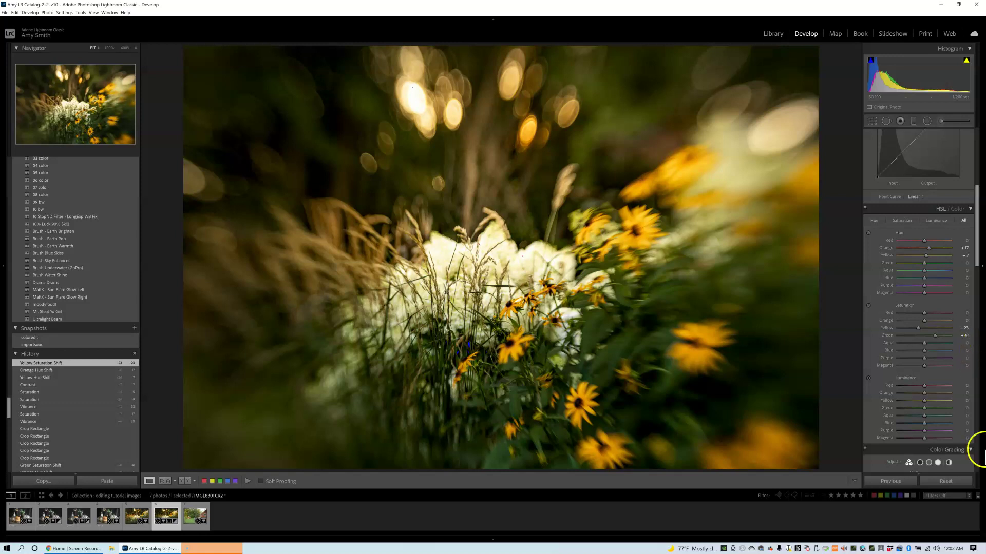
{"action": "left_click", "coordinate": [962, 320]}
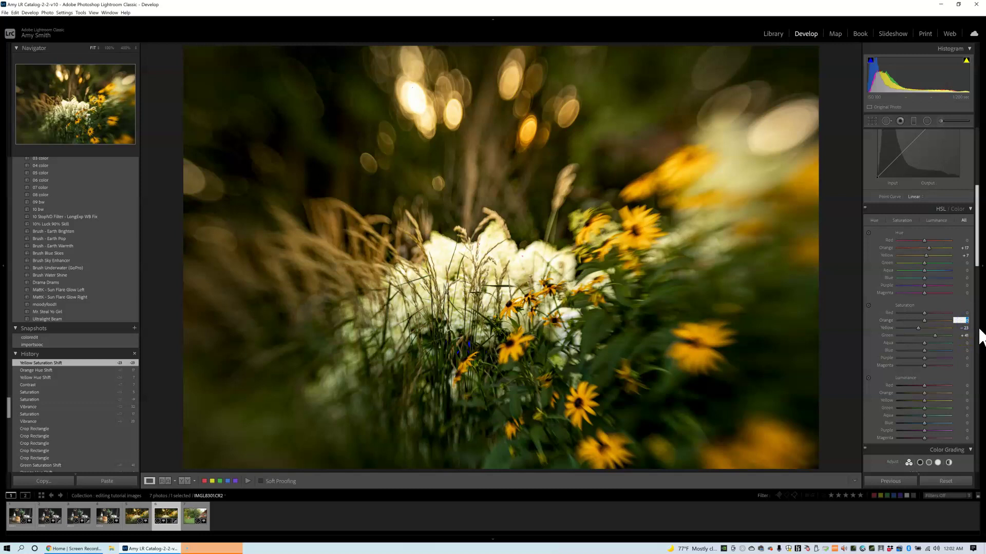
{"action": "type", "text": "34"}
{"action": "key", "text": "Return"}
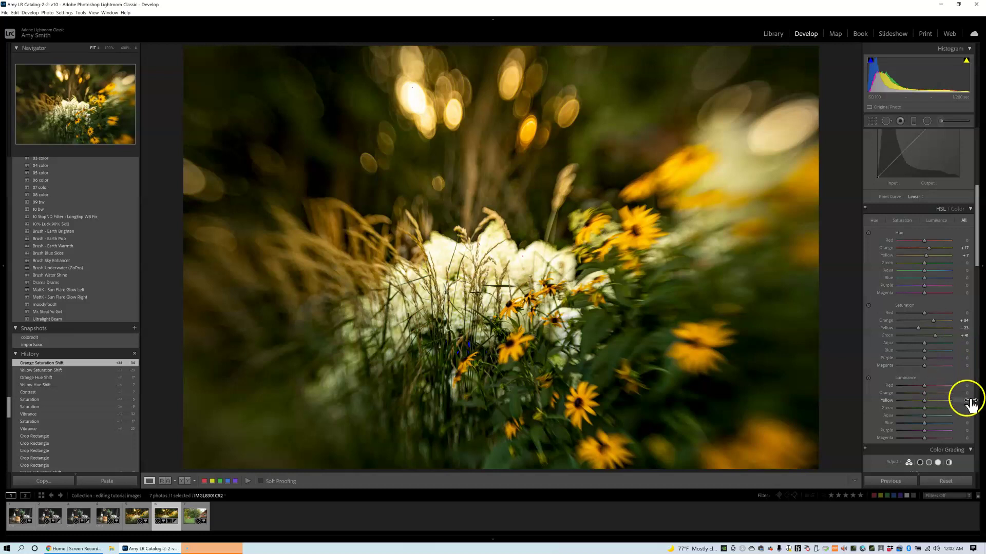
Step: Set luminance to Orange +27, Yellow -10 and Green +45
{"action": "left_click", "coordinate": [966, 393]}
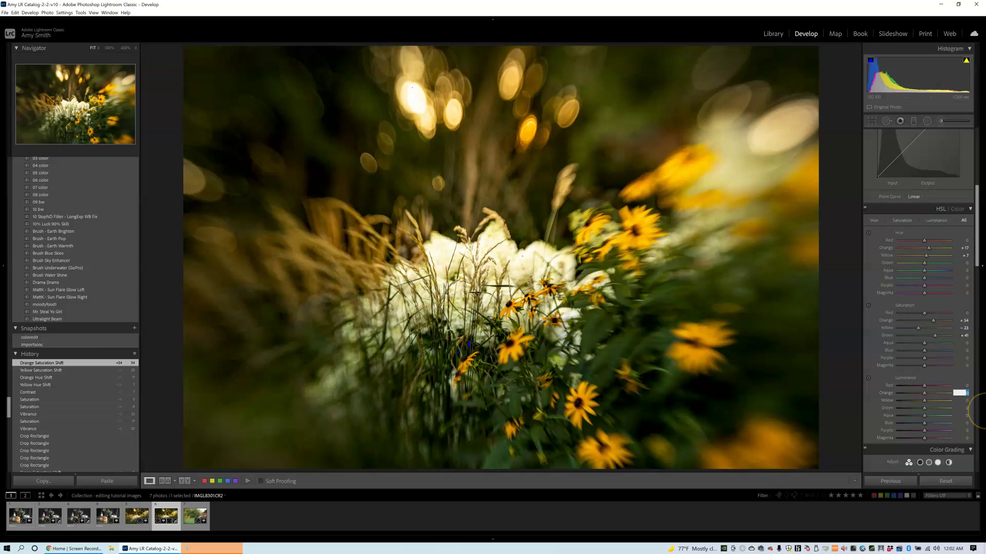
{"action": "type", "text": "27"}
{"action": "key", "text": "Return"}
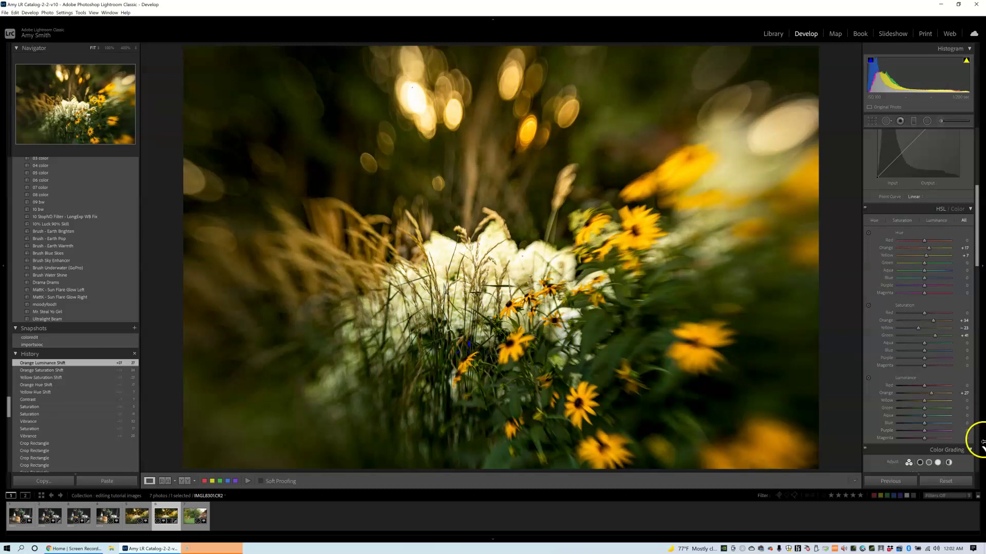
{"action": "left_click", "coordinate": [965, 401]}
{"action": "type", "text": "-10"}
{"action": "key", "text": "Return"}
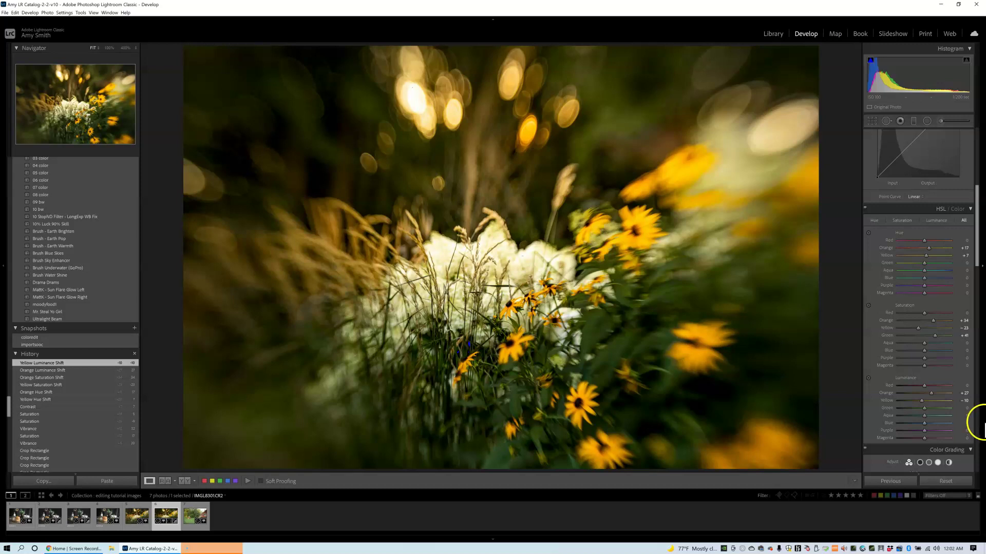
{"action": "left_click", "coordinate": [966, 408]}
{"action": "type", "text": "45"}
{"action": "key", "text": "Return"}
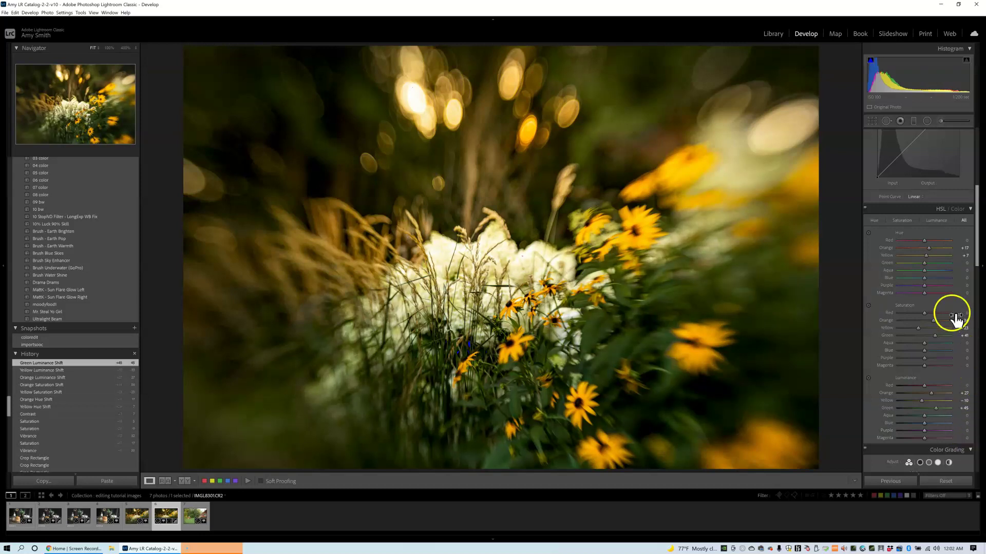
Step: Set Green saturation to +47 and Green hue to +34
{"action": "left_click", "coordinate": [965, 337]}
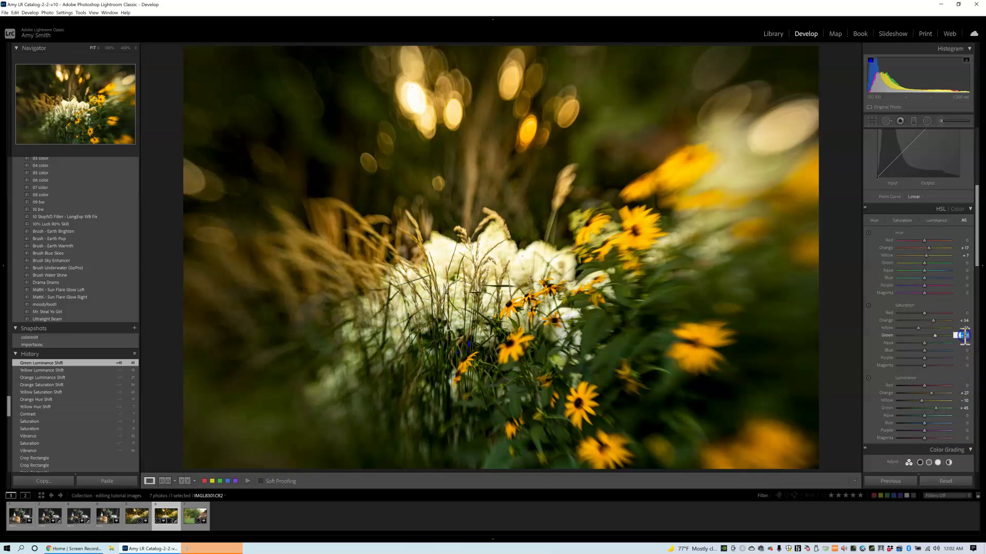
{"action": "type", "text": "34"}
{"action": "key", "text": "Return"}
{"action": "left_click", "coordinate": [963, 343]}
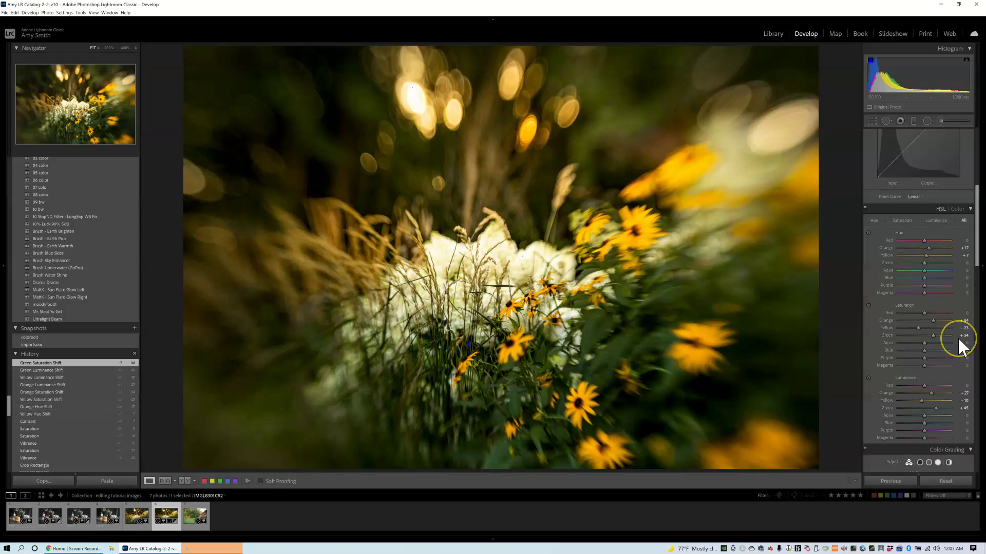
{"action": "left_click", "coordinate": [964, 336]}
{"action": "type", "text": "47"}
{"action": "key", "text": "Return"}
{"action": "left_click", "coordinate": [950, 269]}
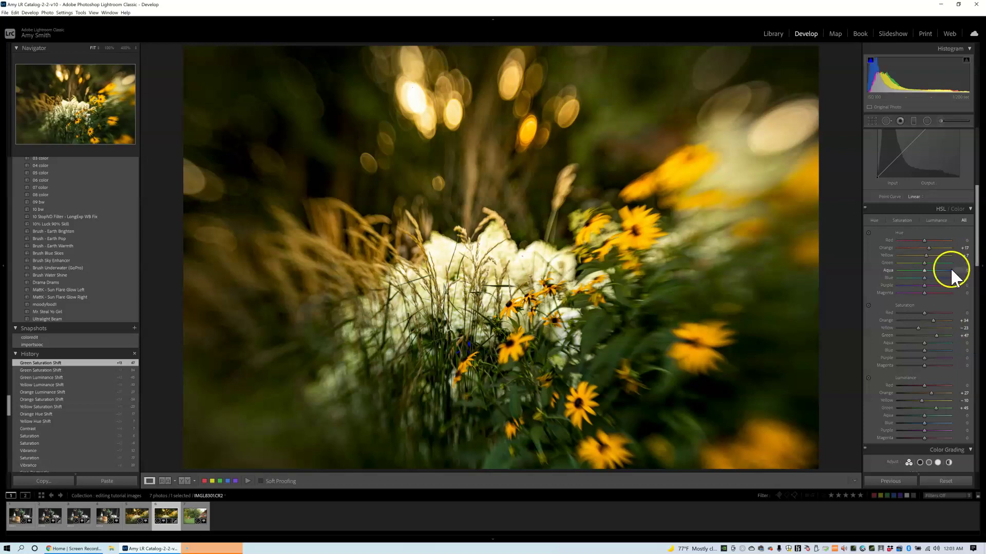
{"action": "left_click", "coordinate": [965, 263]}
{"action": "type", "text": "34"}
{"action": "key", "text": "Return"}
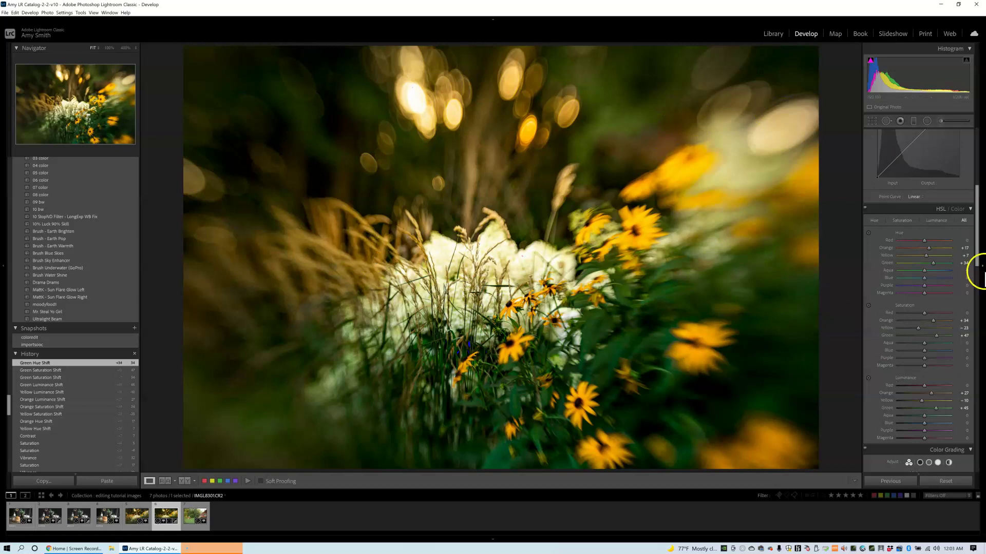
Step: Add a radial filter, stretch it downward over the central flowers and wheat, and finish it
{"action": "left_click", "coordinate": [926, 121]}
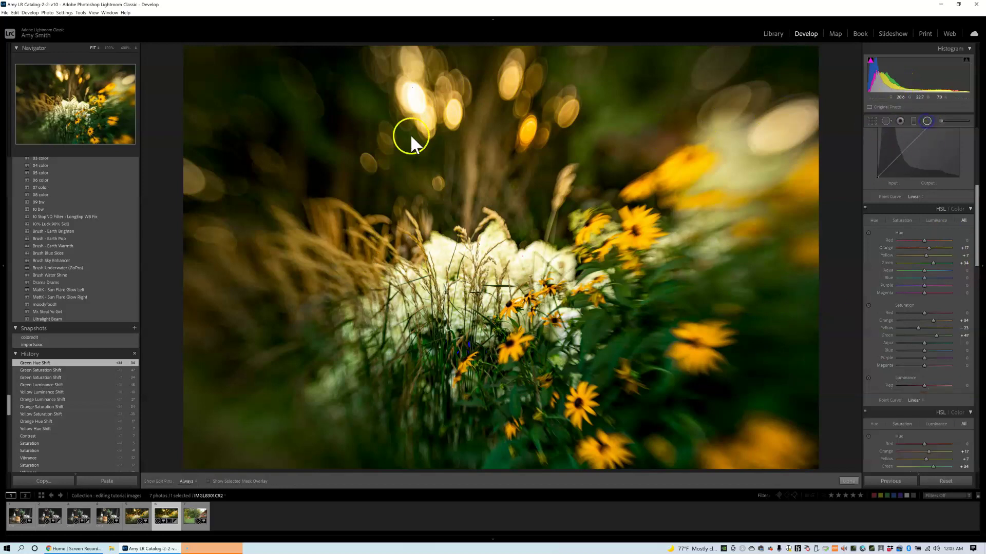
{"action": "left_click", "coordinate": [504, 155]}
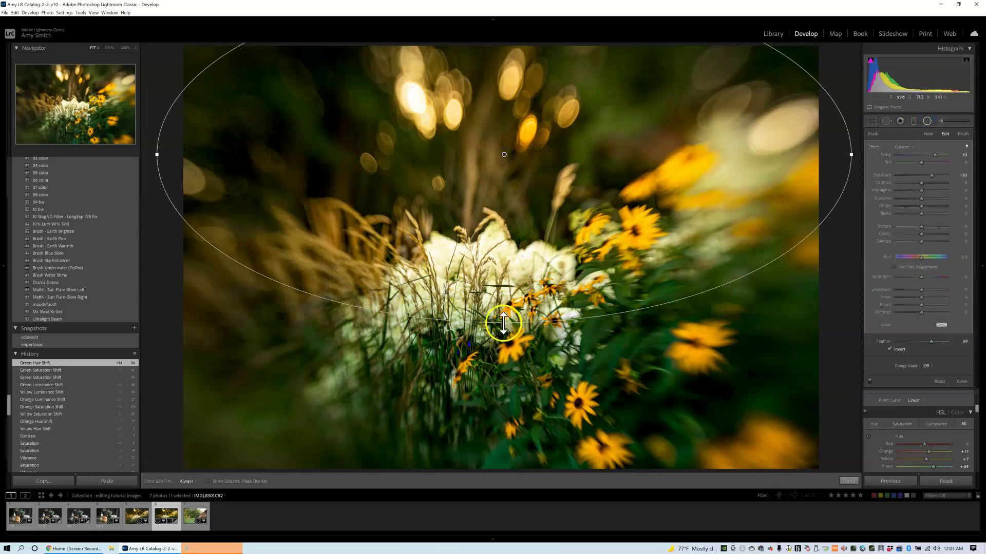
{"action": "left_click_drag", "start_coordinate": [506, 325], "coordinate": [511, 392]}
{"action": "left_click_drag", "start_coordinate": [518, 263], "coordinate": [516, 272]}
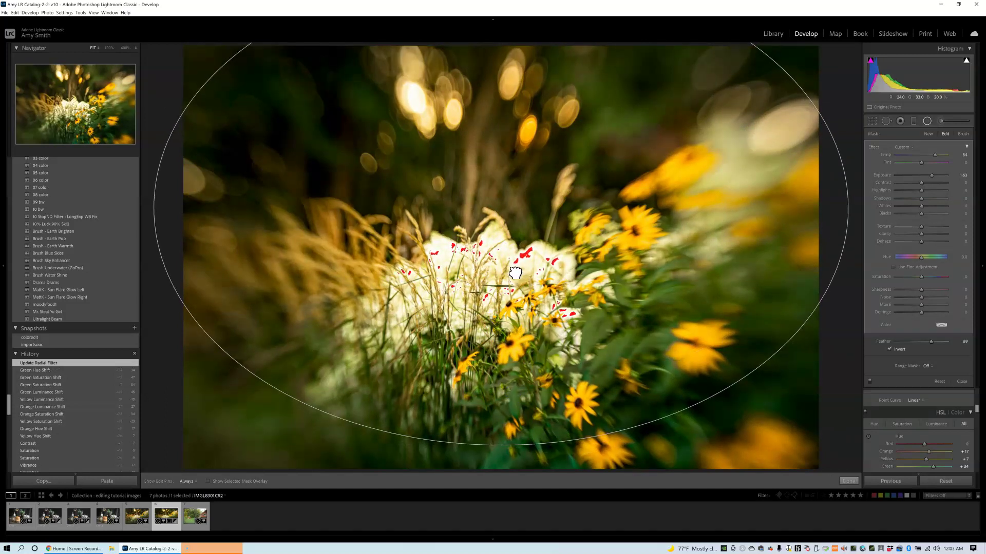
{"action": "left_click", "coordinate": [849, 482]}
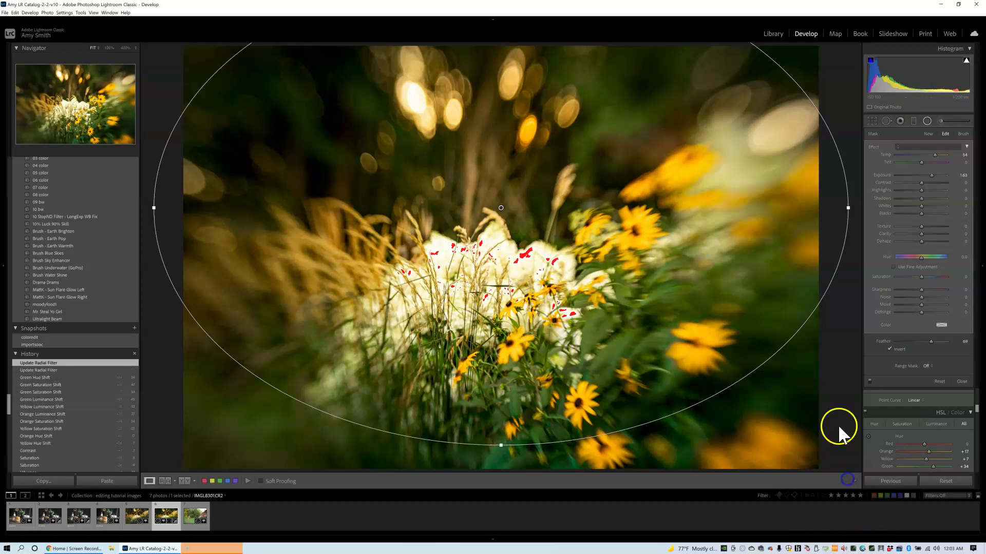
{"action": "left_click_drag", "start_coordinate": [975, 194], "coordinate": [978, 146]}
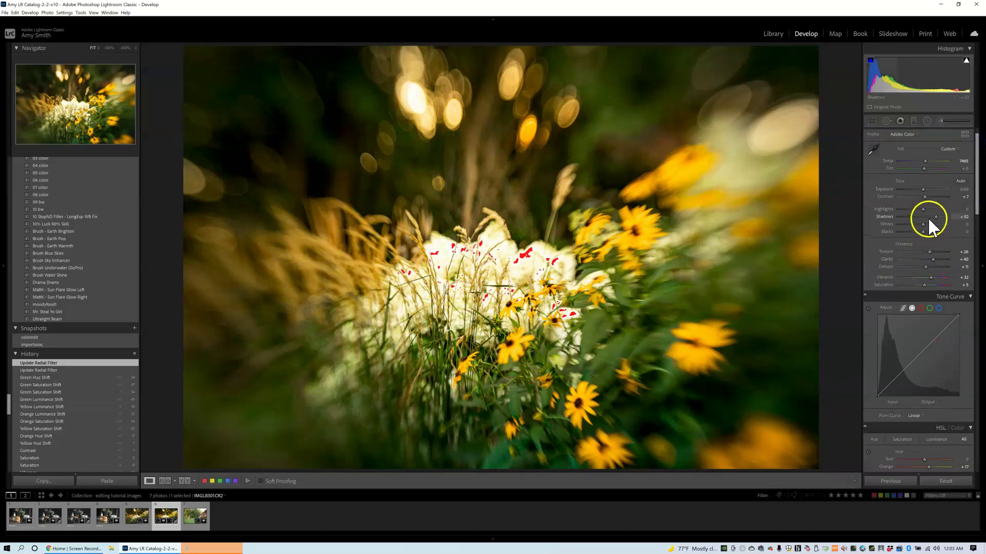
Step: Lower Whites to -45 and raise Exposure to +0.27
{"action": "left_click_drag", "start_coordinate": [923, 225], "coordinate": [911, 229]}
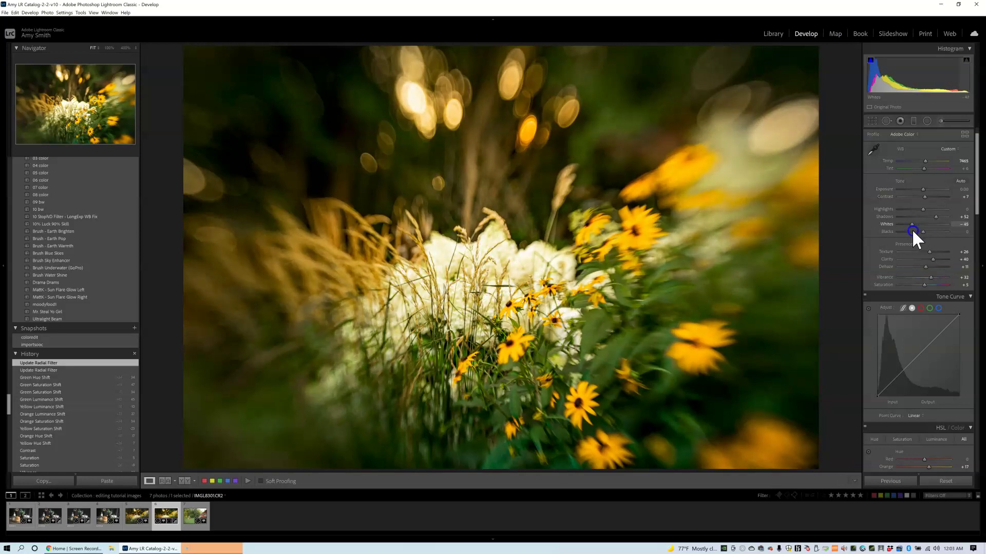
{"action": "left_click_drag", "start_coordinate": [912, 230], "coordinate": [913, 230]}
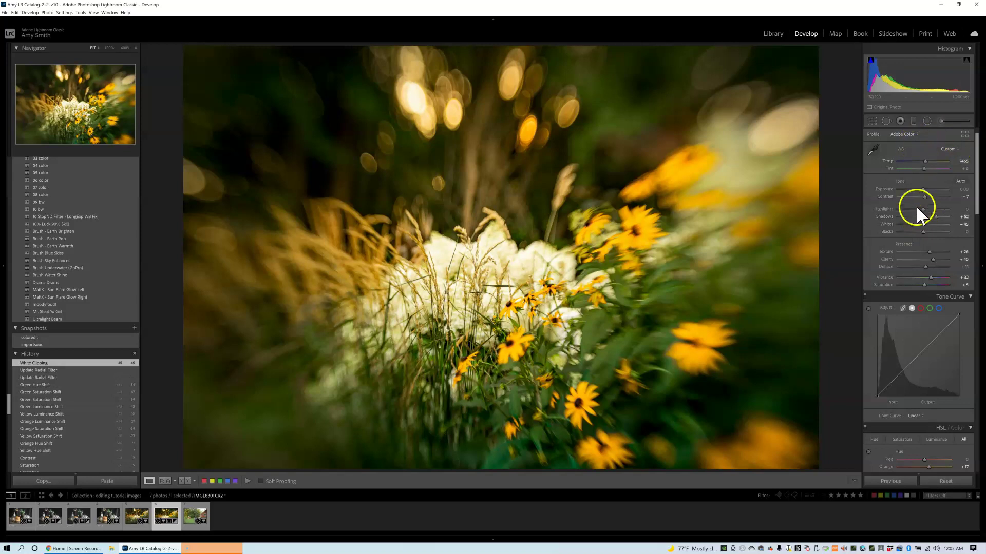
{"action": "left_click_drag", "start_coordinate": [922, 188], "coordinate": [923, 188]}
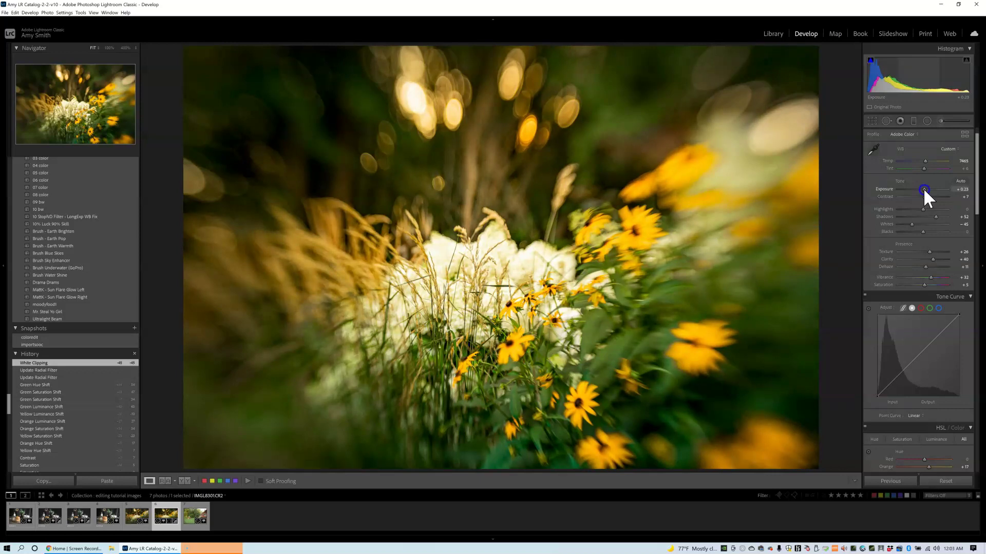
{"action": "left_click_drag", "start_coordinate": [923, 188], "coordinate": [923, 188]}
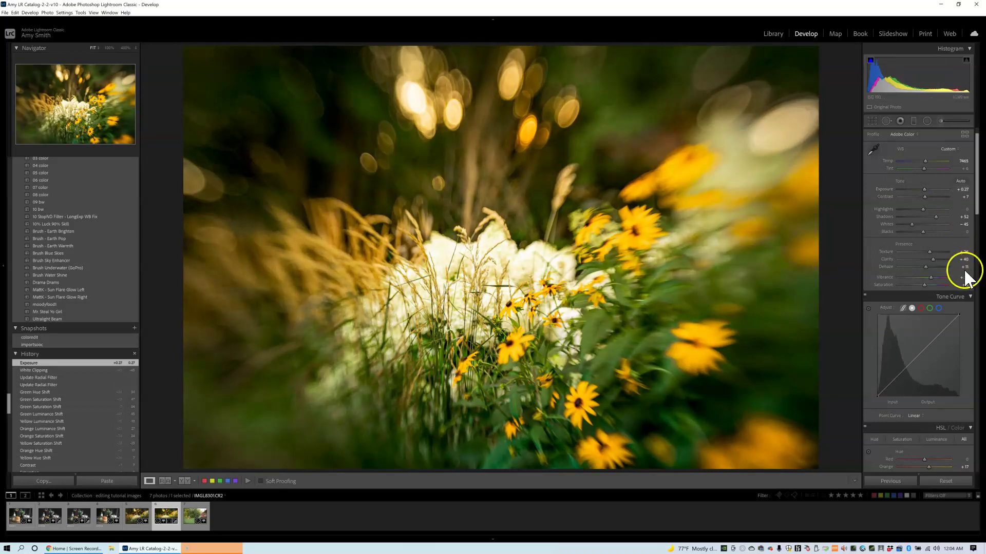
Step: Try Green luminance at +41, restore it to +45, and shift Green hue to +30
{"action": "scroll", "coordinate": [939, 308], "scroll_direction": "down", "scroll_amount": 5}
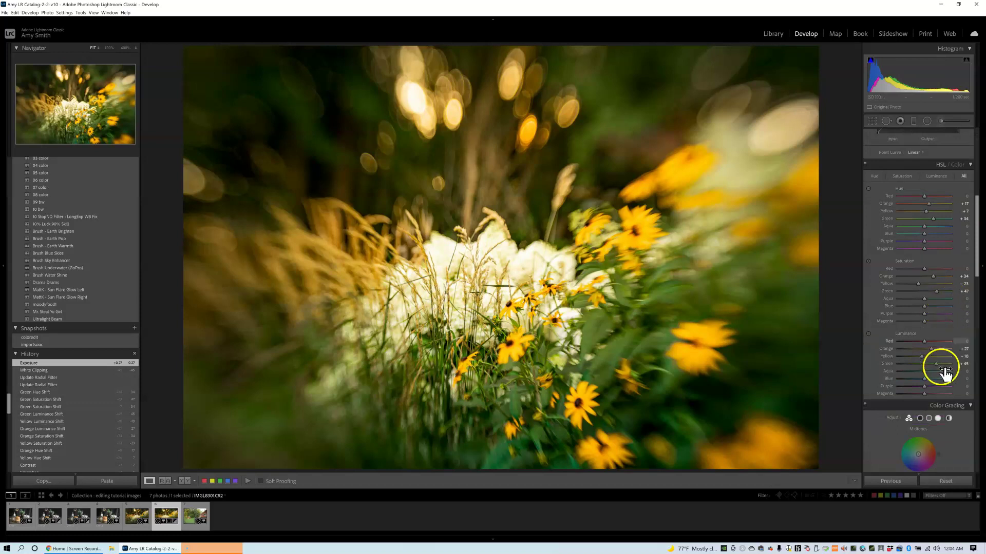
{"action": "left_click", "coordinate": [964, 364]}
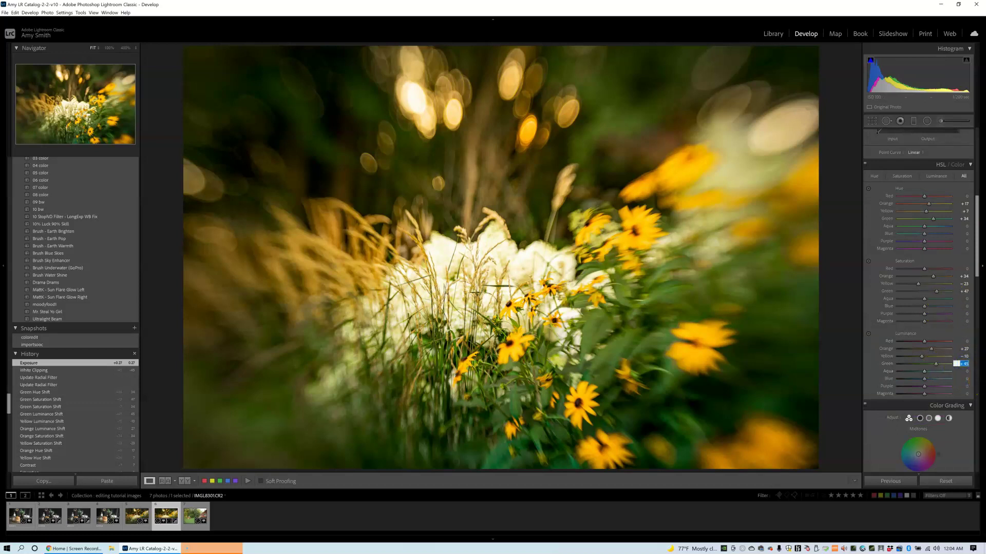
{"action": "type", "text": "41"}
{"action": "key", "text": "Return"}
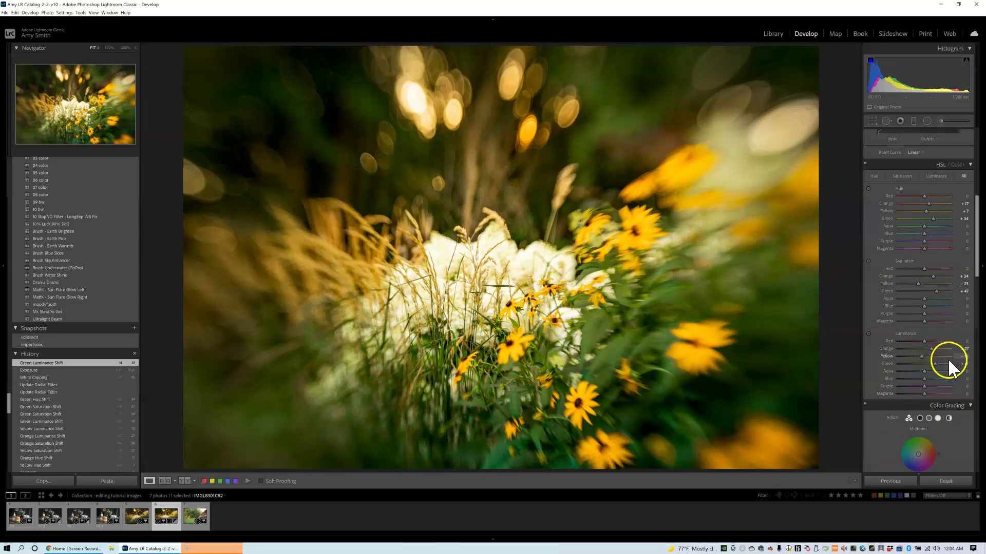
{"action": "left_click", "coordinate": [963, 364]}
{"action": "type", "text": "45"}
{"action": "key", "text": "Return"}
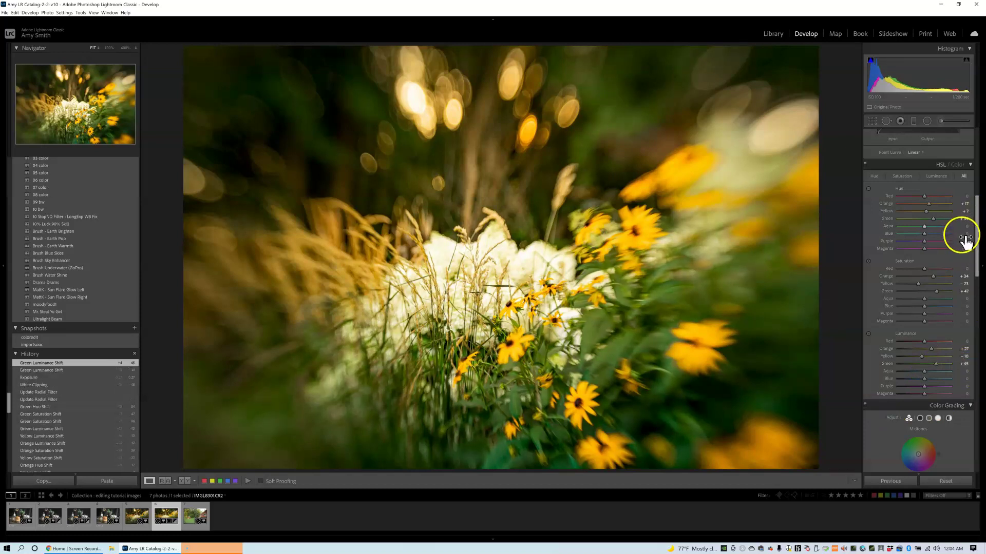
{"action": "left_click_drag", "start_coordinate": [966, 223], "coordinate": [963, 223]}
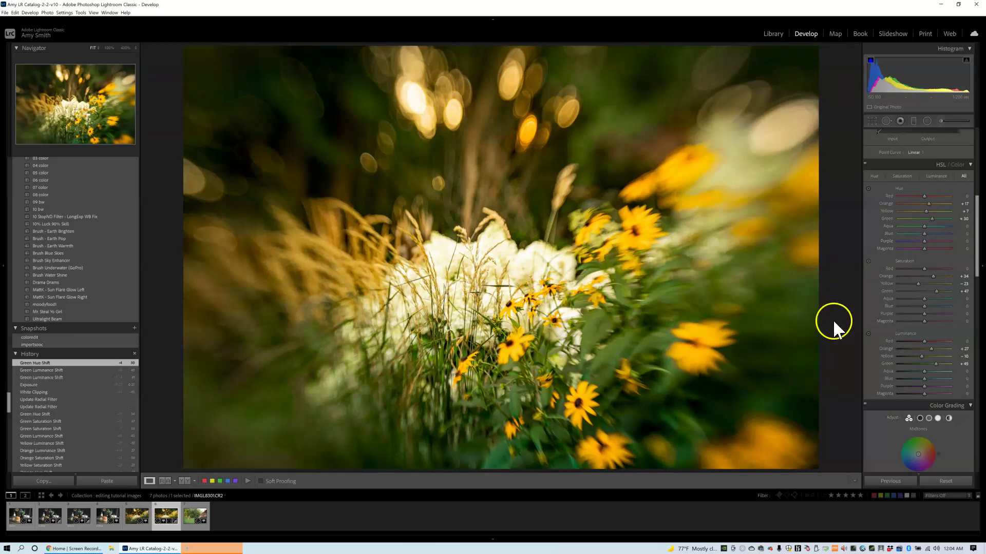
Step: Set Green luminance to 44 and reset Yellow luminance to 0
{"action": "left_click", "coordinate": [966, 364]}
{"action": "type", "text": "4"}
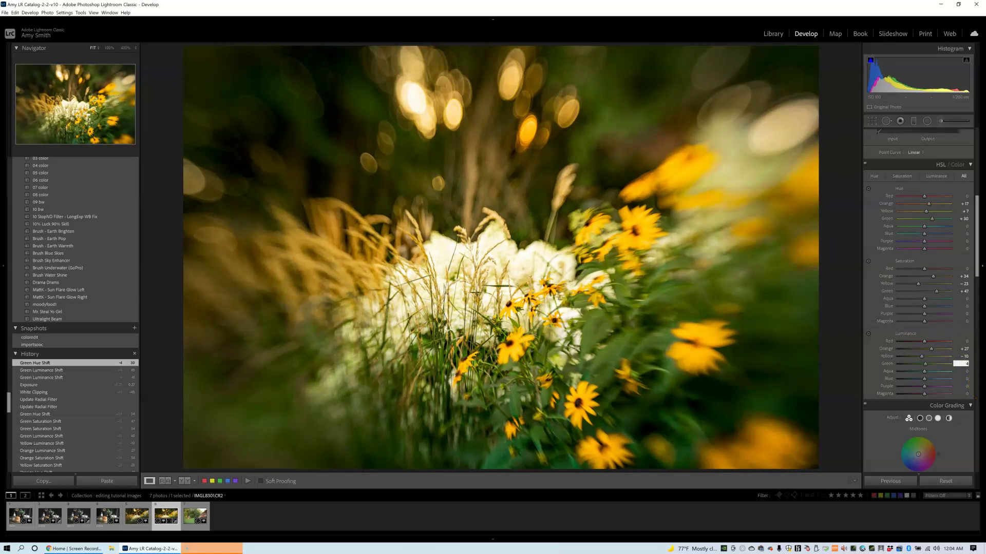
{"action": "type", "text": "4"}
{"action": "key", "text": "Return"}
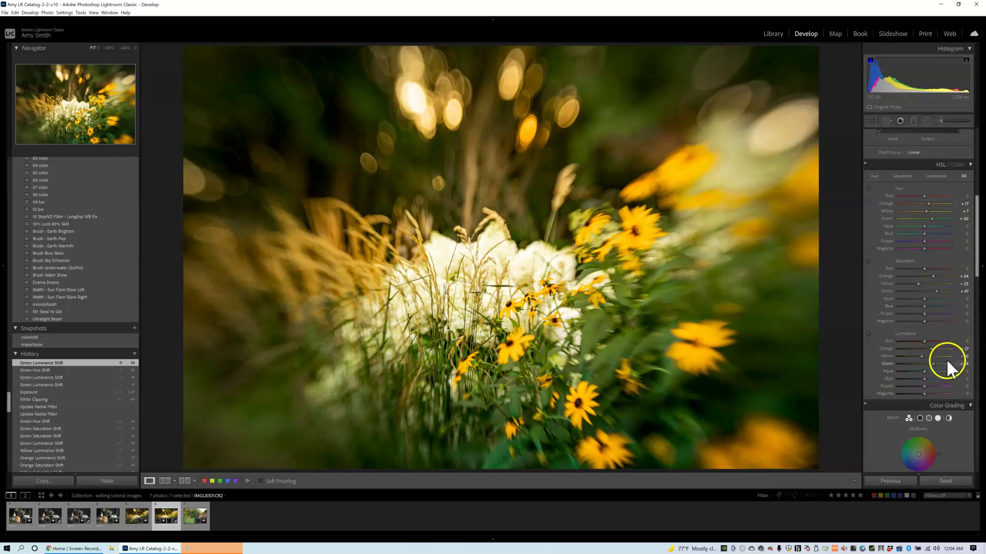
{"action": "left_click", "coordinate": [965, 357]}
{"action": "type", "text": "0"}
{"action": "key", "text": "Return"}
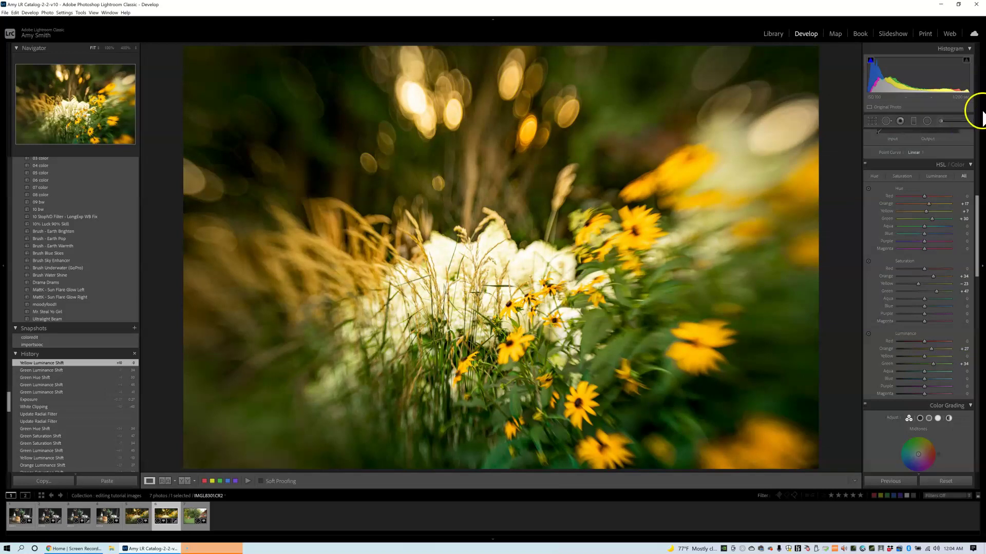
Step: Set Blue saturation to +3, darken Green luminance, and revert a Yellow hue trial via History
{"action": "left_click", "coordinate": [925, 305]}
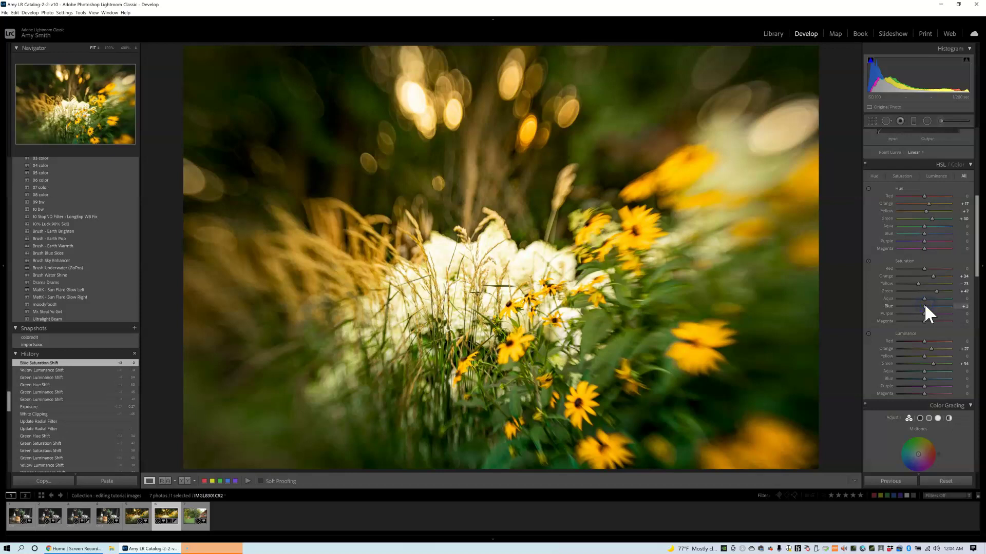
{"action": "left_click", "coordinate": [909, 301]}
{"action": "left_click", "coordinate": [935, 292]}
{"action": "left_click", "coordinate": [929, 341]}
{"action": "mouse_move", "coordinate": [933, 364]}
{"action": "left_mouse_down"}
{"action": "mouse_move", "coordinate": [919, 368]}
{"action": "mouse_move", "coordinate": [928, 368]}
{"action": "left_mouse_up"}
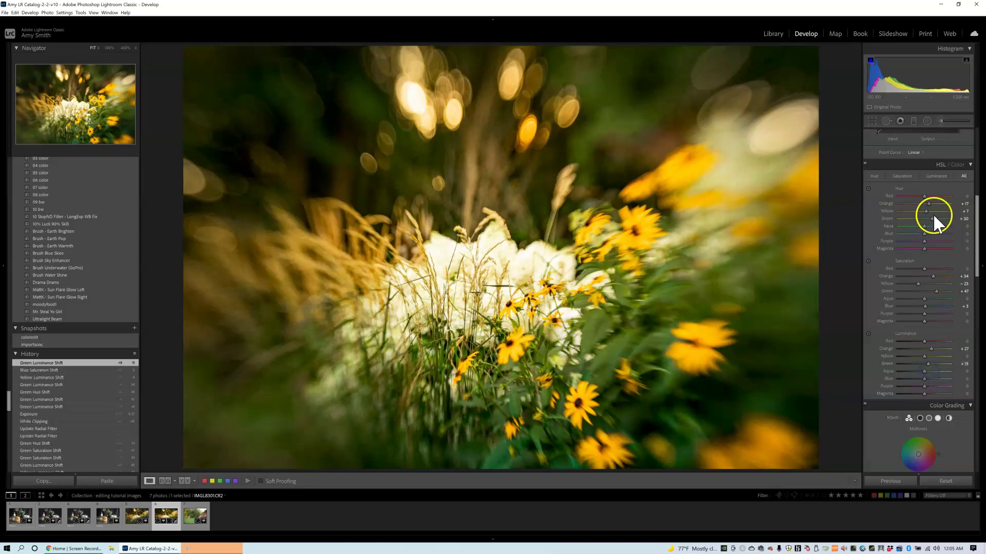
{"action": "left_click_drag", "start_coordinate": [932, 210], "coordinate": [929, 211]}
{"action": "left_click", "coordinate": [41, 370]}
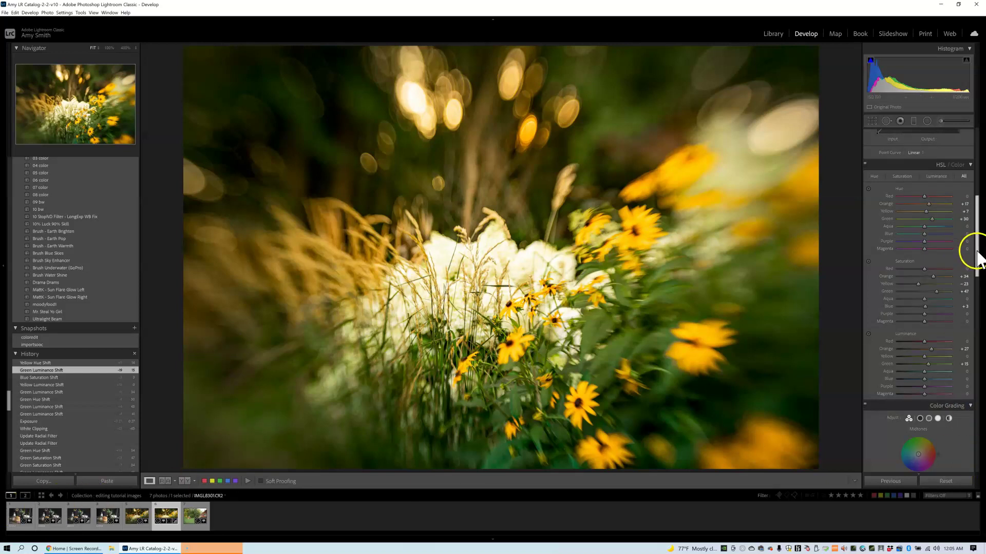
Step: Set Tint to +14, Whites to about -21 and Highlights to -53
{"action": "left_click_drag", "start_coordinate": [977, 249], "coordinate": [981, 185]}
{"action": "left_click", "coordinate": [965, 193]}
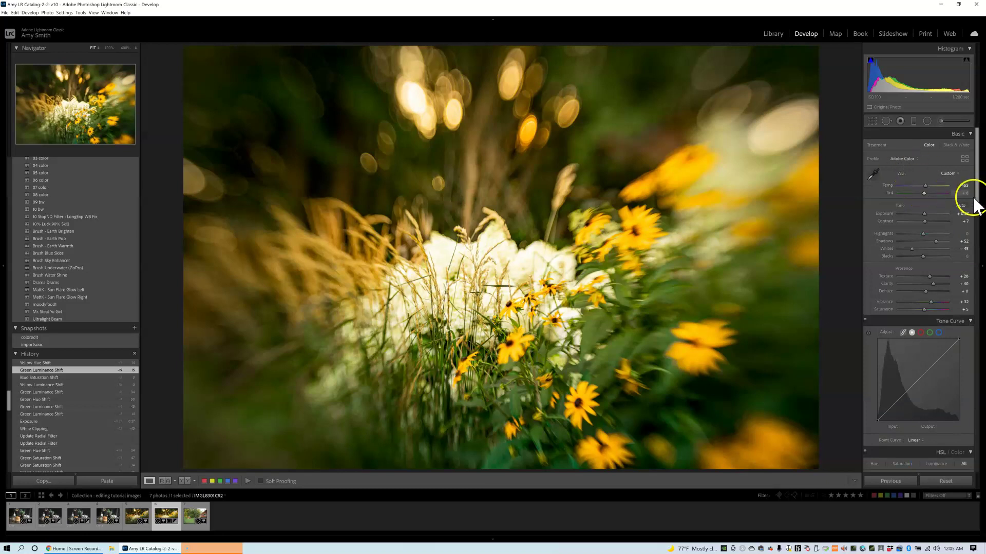
{"action": "type", "text": "14"}
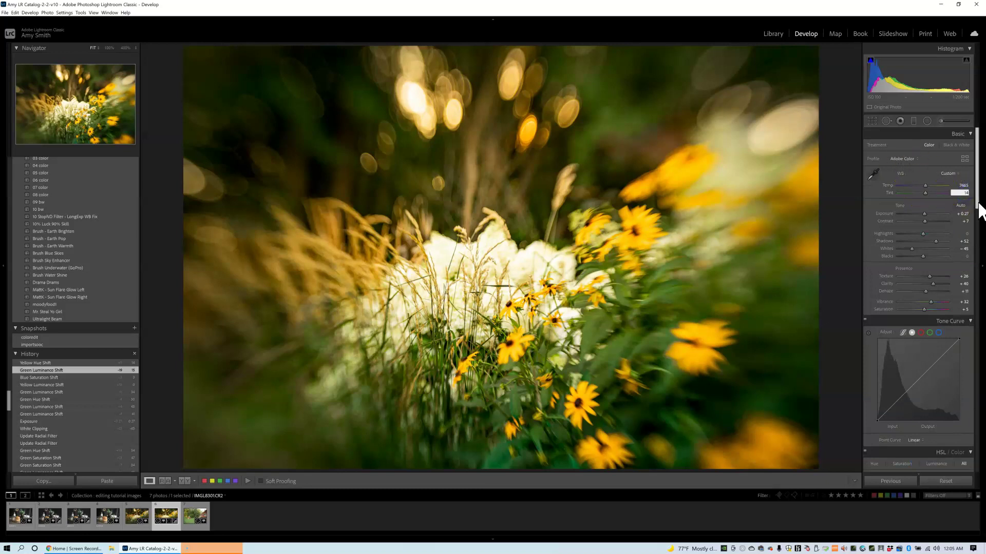
{"action": "key", "text": "Return"}
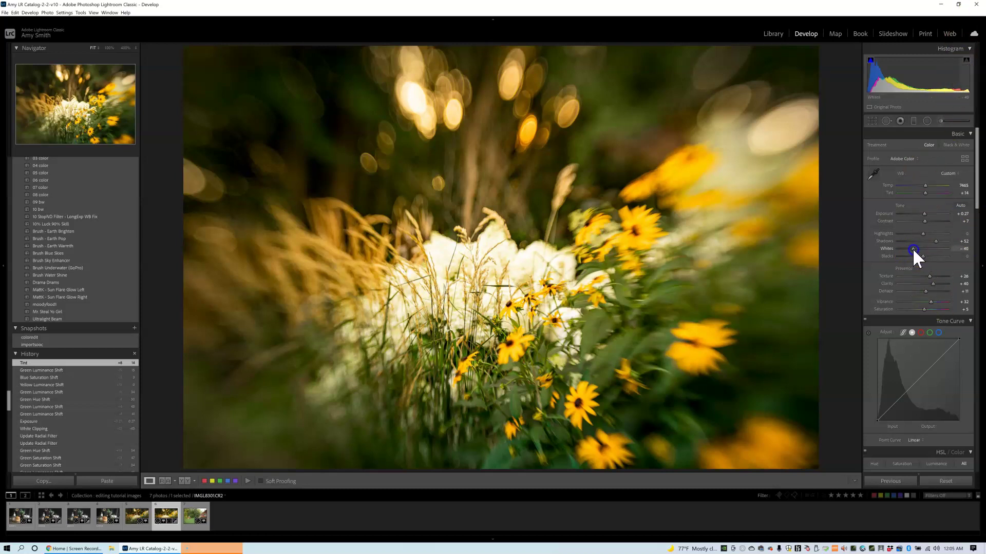
{"action": "left_click_drag", "start_coordinate": [913, 248], "coordinate": [915, 249]}
{"action": "mouse_move", "coordinate": [913, 249]}
{"action": "left_mouse_down"}
{"action": "mouse_move", "coordinate": [920, 232]}
{"action": "mouse_move", "coordinate": [911, 235]}
{"action": "mouse_move", "coordinate": [916, 250]}
{"action": "left_mouse_up"}
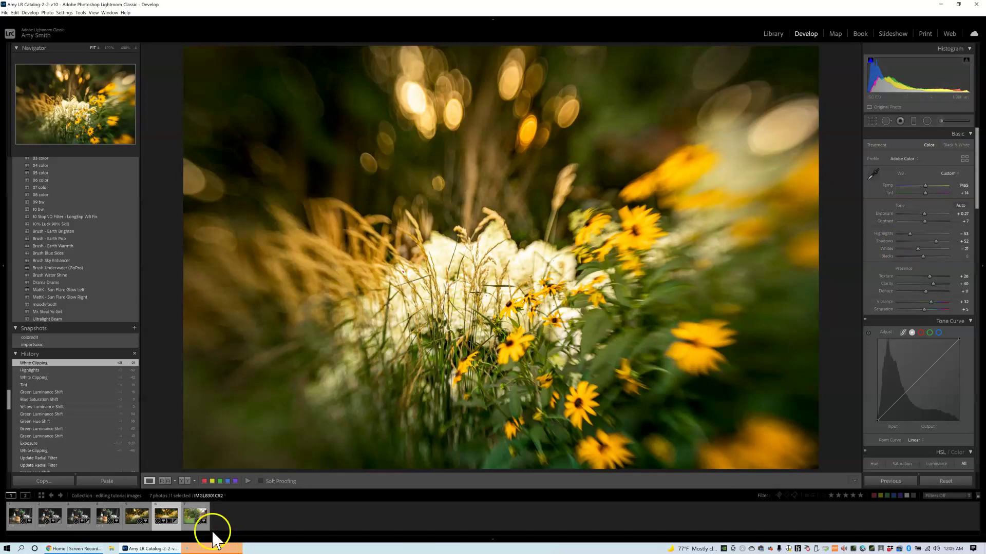
Step: Compare with the edited TIFF, then set Green saturation +56 and Green luminance -45
{"action": "left_click", "coordinate": [126, 527]}
{"action": "left_click", "coordinate": [135, 529]}
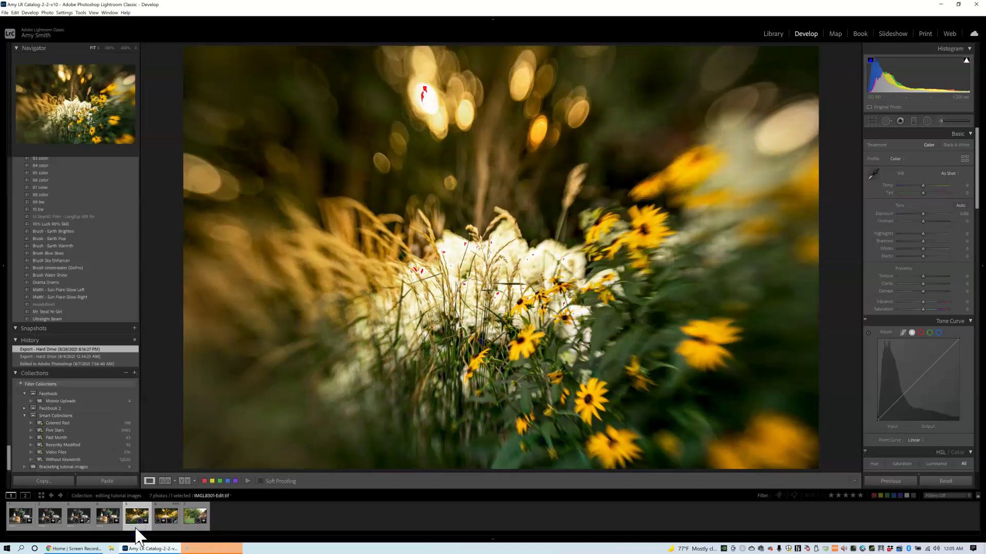
{"action": "left_click", "coordinate": [168, 528]}
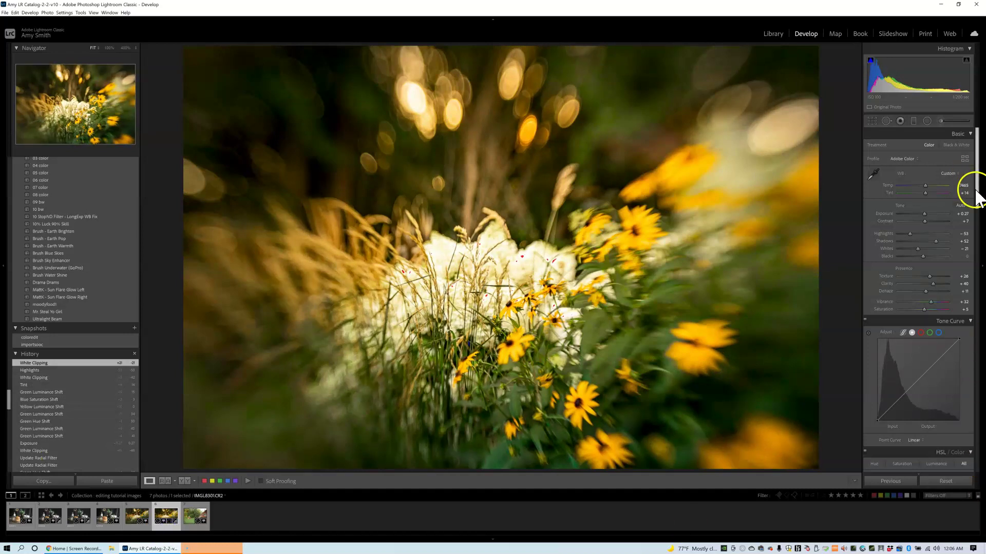
{"action": "left_click_drag", "start_coordinate": [975, 226], "coordinate": [979, 263]}
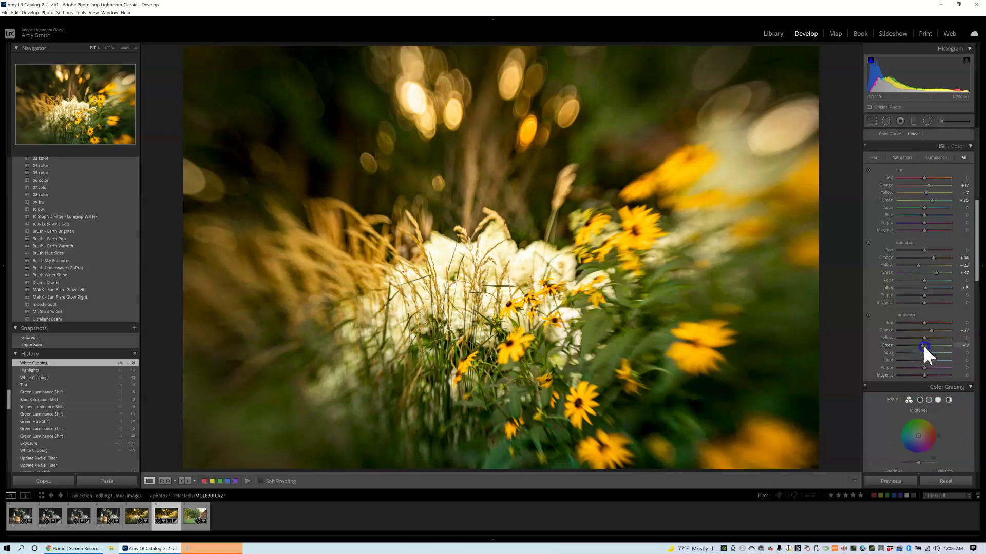
{"action": "left_click_drag", "start_coordinate": [917, 349], "coordinate": [917, 349]}
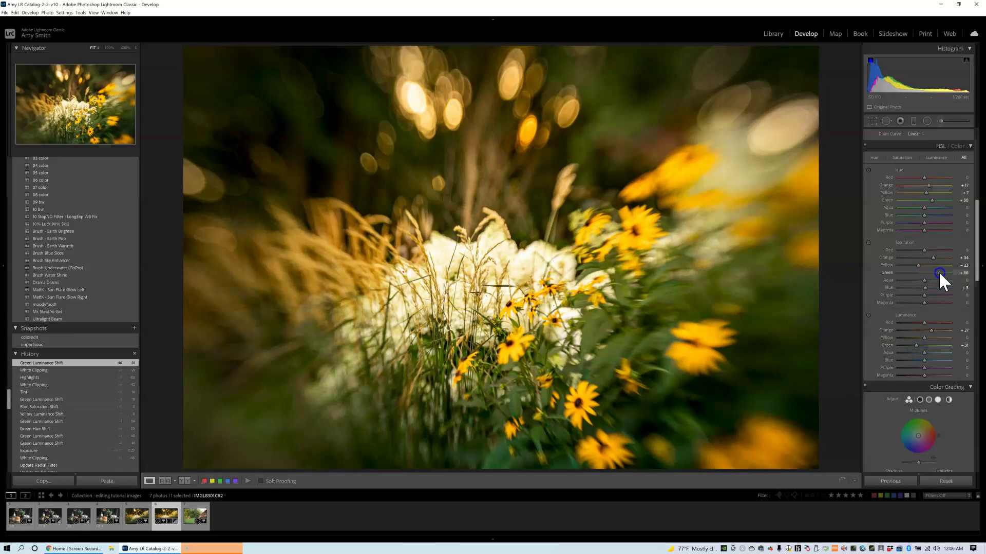
{"action": "left_click_drag", "start_coordinate": [940, 272], "coordinate": [940, 272]}
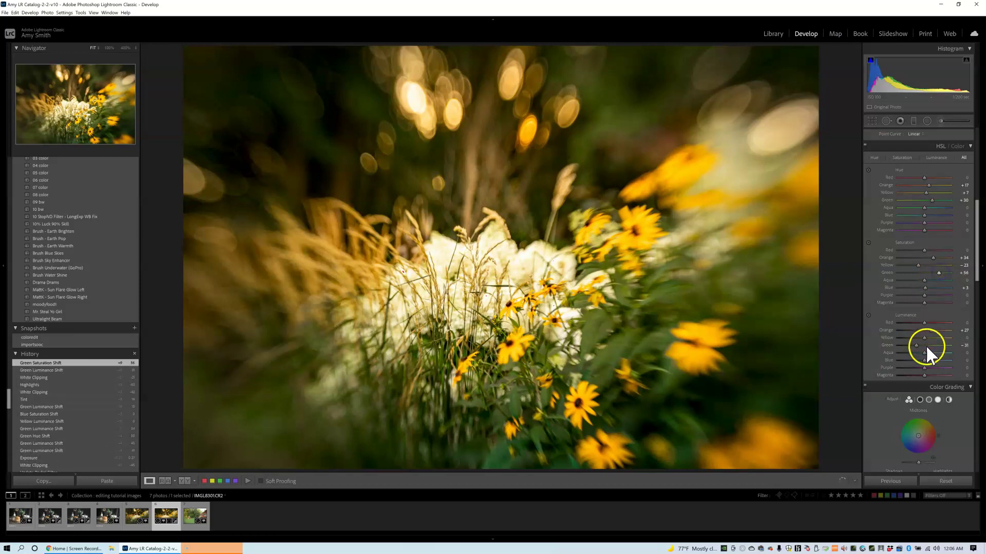
{"action": "left_click_drag", "start_coordinate": [913, 346], "coordinate": [912, 346]}
Step: Check against the TIFF again and pull Highlights down to -76
{"action": "left_click", "coordinate": [135, 527]}
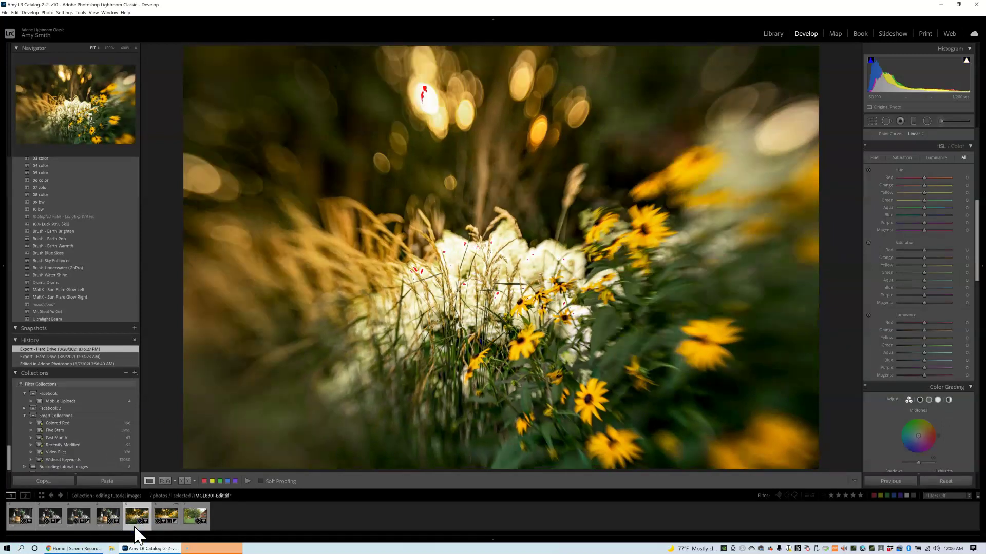
{"action": "left_click", "coordinate": [167, 526]}
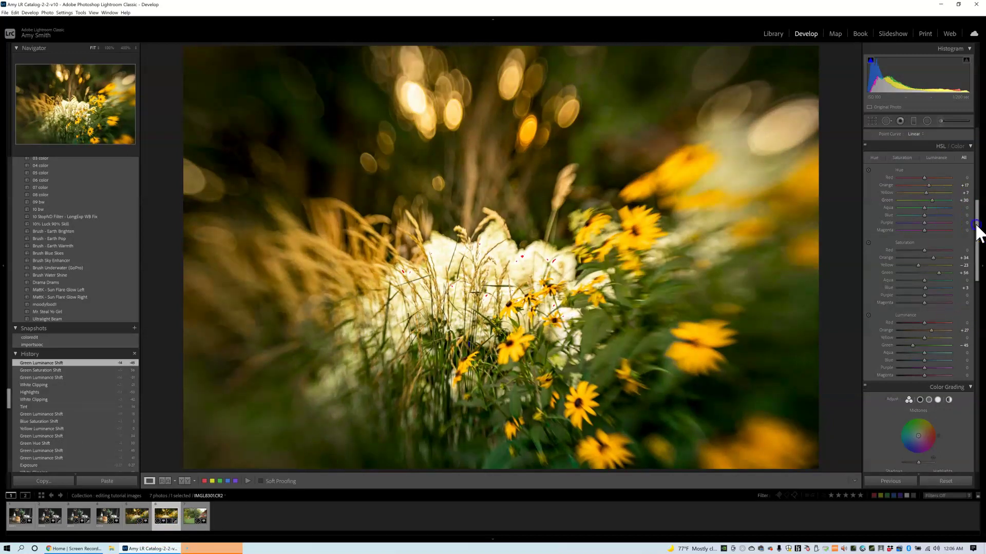
{"action": "left_click_drag", "start_coordinate": [977, 219], "coordinate": [977, 150]}
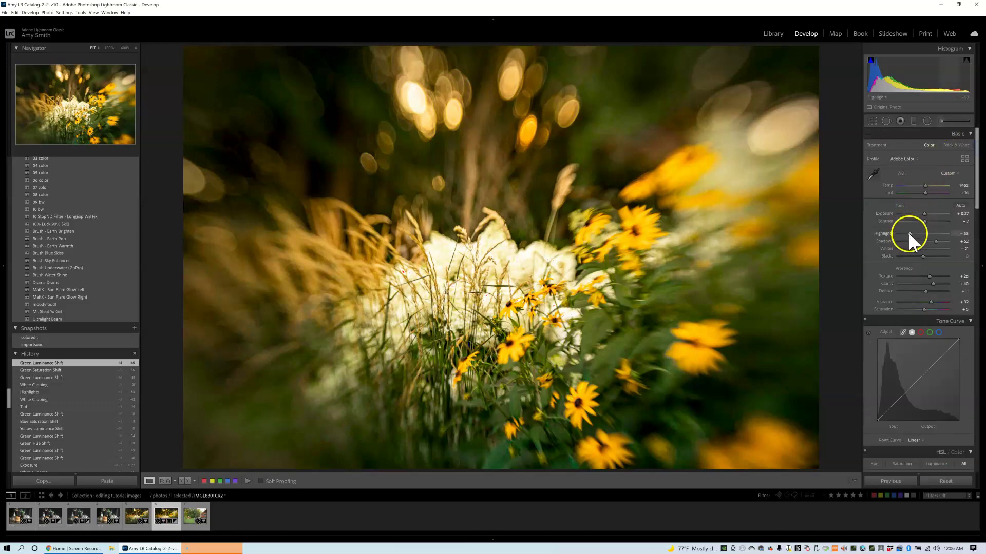
{"action": "left_click_drag", "start_coordinate": [910, 234], "coordinate": [905, 235]}
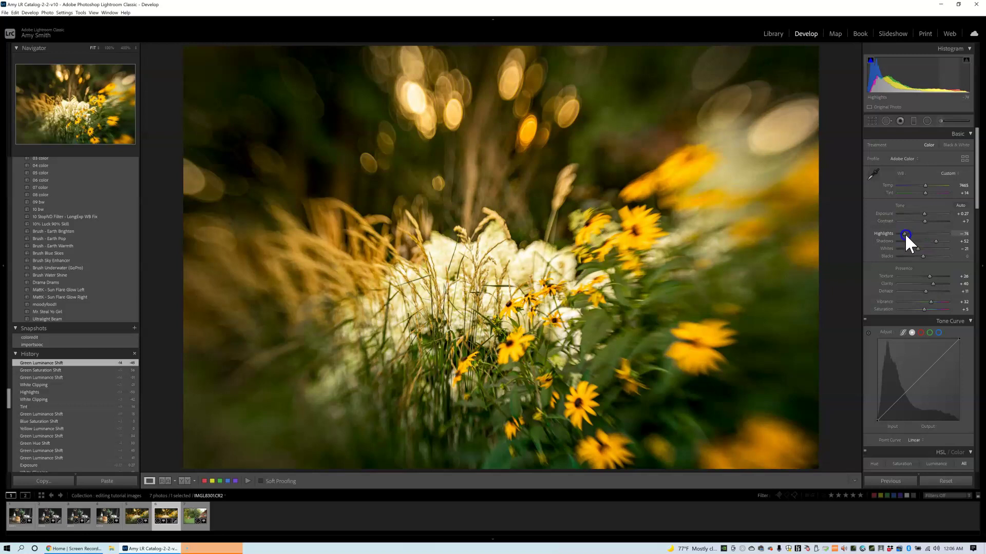
{"action": "left_click", "coordinate": [133, 528]}
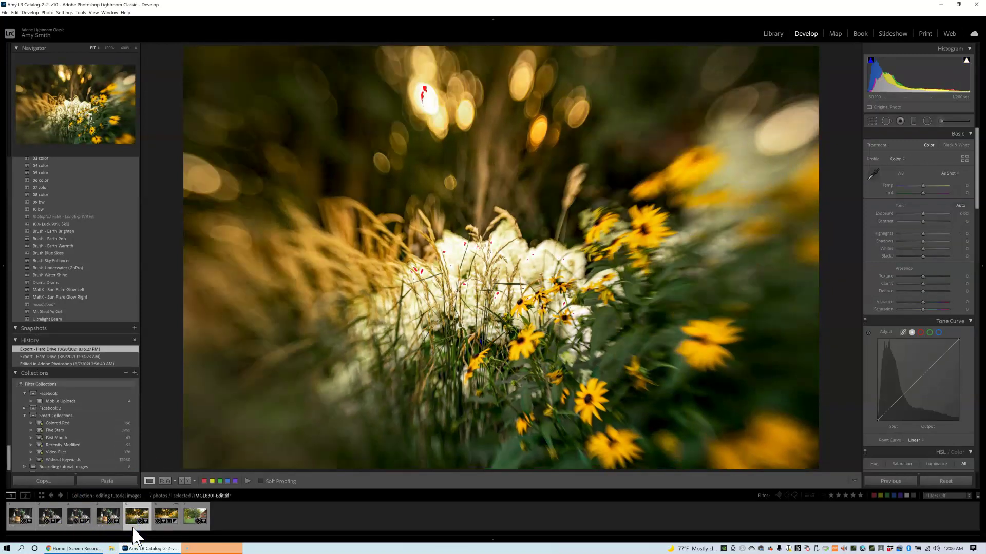
{"action": "left_click", "coordinate": [168, 527]}
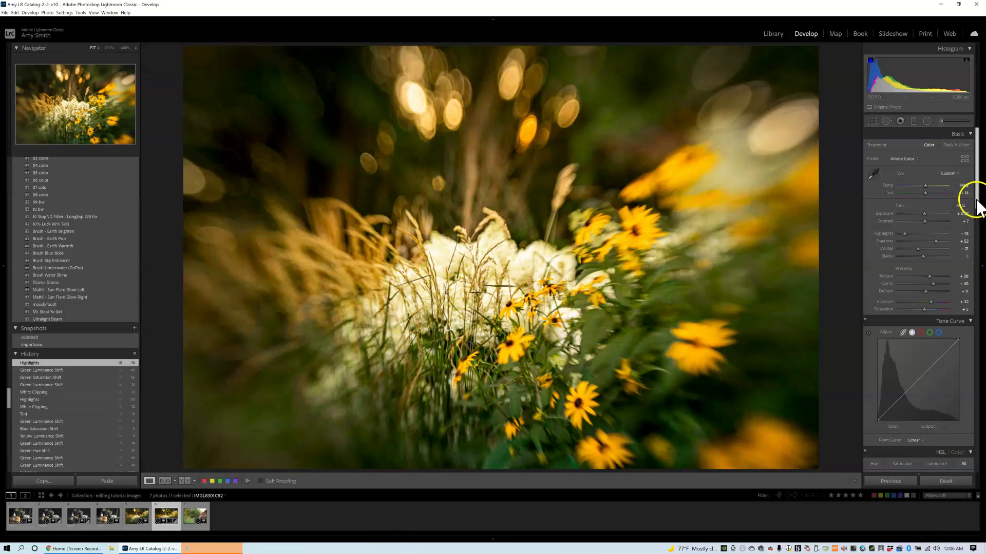
{"action": "mouse_move", "coordinate": [979, 208]}
{"action": "left_mouse_down"}
{"action": "mouse_move", "coordinate": [977, 220]}
{"action": "mouse_move", "coordinate": [977, 192]}
{"action": "left_mouse_up"}
Step: Start an Adjustment Brush with reset effects and paint it over the flowers and lower stems
{"action": "left_click", "coordinate": [939, 120]}
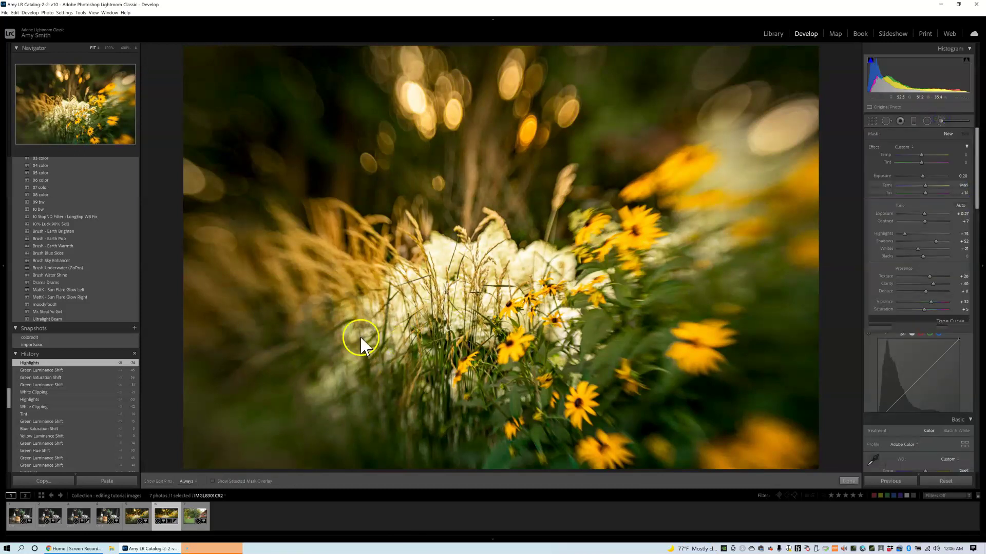
{"action": "double_click", "coordinate": [874, 146]}
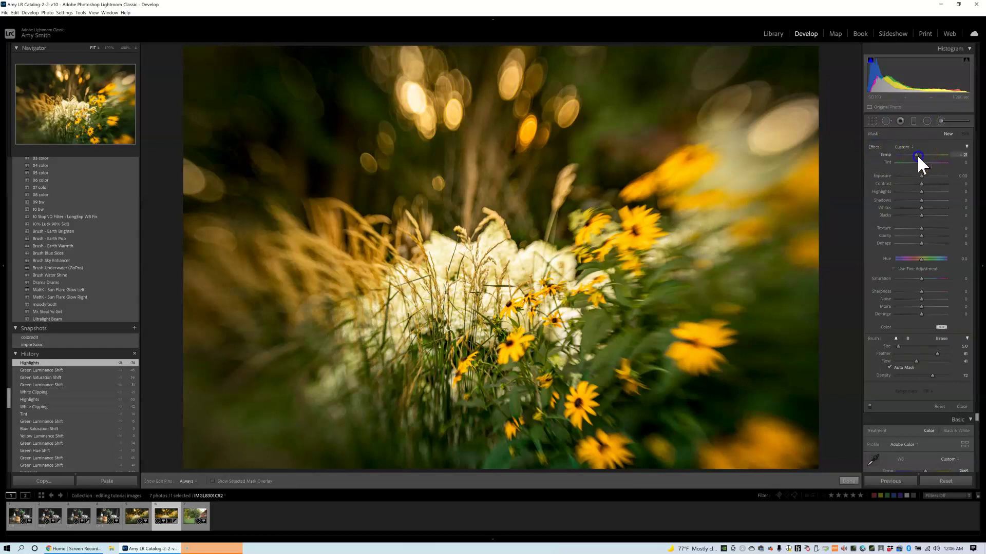
{"action": "left_click_drag", "start_coordinate": [916, 155], "coordinate": [918, 155]}
{"action": "scroll", "coordinate": [638, 347], "scroll_direction": "up", "scroll_amount": 6}
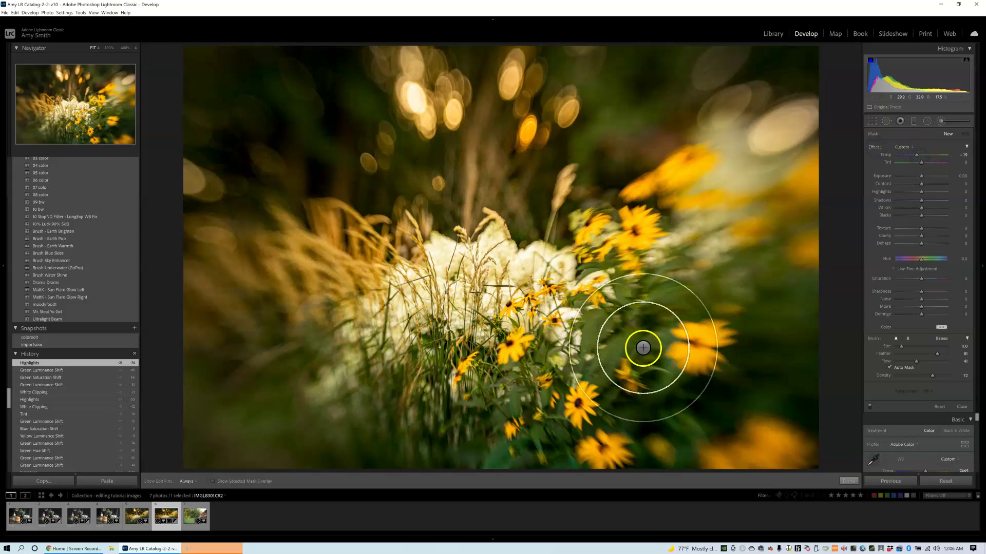
{"action": "mouse_move", "coordinate": [658, 319]}
{"action": "left_mouse_down"}
{"action": "mouse_move", "coordinate": [618, 347]}
{"action": "mouse_move", "coordinate": [641, 318]}
{"action": "mouse_move", "coordinate": [640, 306]}
{"action": "mouse_move", "coordinate": [628, 308]}
{"action": "mouse_move", "coordinate": [623, 327]}
{"action": "mouse_move", "coordinate": [565, 371]}
{"action": "mouse_move", "coordinate": [658, 317]}
{"action": "mouse_move", "coordinate": [602, 342]}
{"action": "mouse_move", "coordinate": [618, 331]}
{"action": "mouse_move", "coordinate": [784, 323]}
{"action": "mouse_move", "coordinate": [604, 311]}
{"action": "mouse_move", "coordinate": [605, 339]}
{"action": "mouse_move", "coordinate": [518, 403]}
{"action": "mouse_move", "coordinate": [498, 464]}
{"action": "mouse_move", "coordinate": [523, 397]}
{"action": "mouse_move", "coordinate": [508, 450]}
{"action": "mouse_move", "coordinate": [445, 355]}
{"action": "mouse_move", "coordinate": [430, 431]}
{"action": "mouse_move", "coordinate": [419, 390]}
{"action": "mouse_move", "coordinate": [341, 387]}
{"action": "mouse_move", "coordinate": [272, 361]}
{"action": "mouse_move", "coordinate": [257, 400]}
{"action": "mouse_move", "coordinate": [311, 430]}
{"action": "left_mouse_up"}
{"action": "mouse_move", "coordinate": [451, 405]}
{"action": "left_mouse_down"}
{"action": "mouse_move", "coordinate": [508, 454]}
{"action": "mouse_move", "coordinate": [548, 395]}
{"action": "mouse_move", "coordinate": [493, 443]}
{"action": "mouse_move", "coordinate": [509, 442]}
{"action": "mouse_move", "coordinate": [589, 342]}
{"action": "mouse_move", "coordinate": [644, 318]}
{"action": "mouse_move", "coordinate": [623, 345]}
{"action": "mouse_move", "coordinate": [642, 294]}
{"action": "mouse_move", "coordinate": [785, 295]}
{"action": "mouse_move", "coordinate": [773, 349]}
{"action": "mouse_move", "coordinate": [746, 384]}
{"action": "mouse_move", "coordinate": [645, 425]}
{"action": "mouse_move", "coordinate": [638, 388]}
{"action": "mouse_move", "coordinate": [673, 363]}
{"action": "mouse_move", "coordinate": [638, 335]}
{"action": "mouse_move", "coordinate": [641, 294]}
{"action": "mouse_move", "coordinate": [615, 338]}
{"action": "mouse_move", "coordinate": [595, 286]}
{"action": "mouse_move", "coordinate": [597, 368]}
{"action": "mouse_move", "coordinate": [568, 365]}
{"action": "mouse_move", "coordinate": [512, 423]}
{"action": "mouse_move", "coordinate": [527, 468]}
{"action": "mouse_move", "coordinate": [488, 452]}
{"action": "left_mouse_up"}
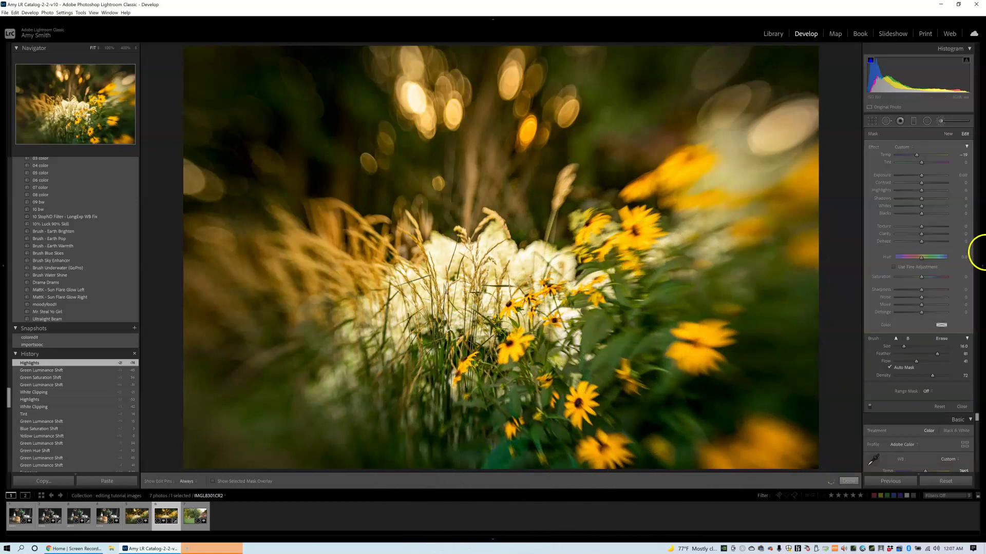
Step: Set the brushed area's Temp to -12 and Tint to 10
{"action": "left_click_drag", "start_coordinate": [916, 153], "coordinate": [910, 157]}
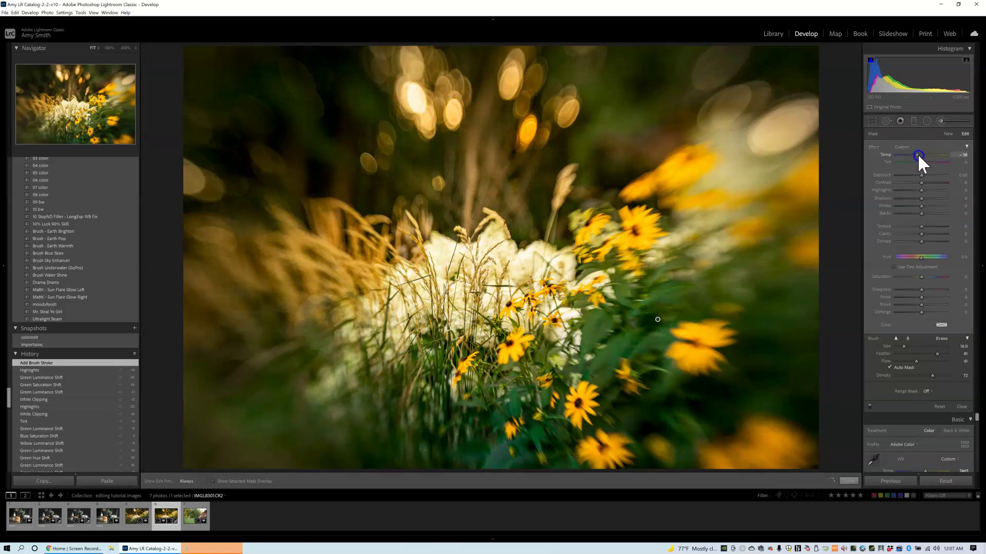
{"action": "left_click_drag", "start_coordinate": [918, 155], "coordinate": [920, 155]}
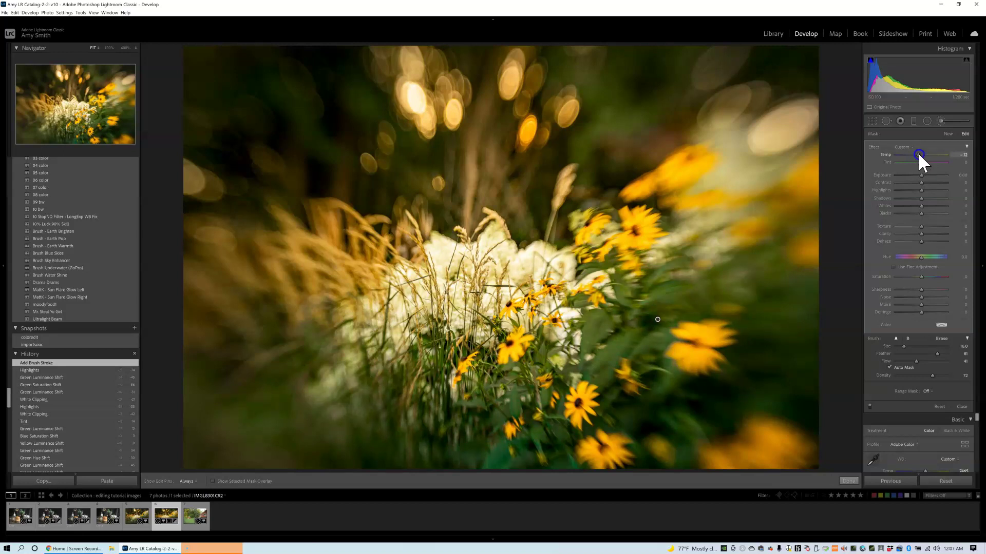
{"action": "left_click_drag", "start_coordinate": [918, 153], "coordinate": [919, 158]}
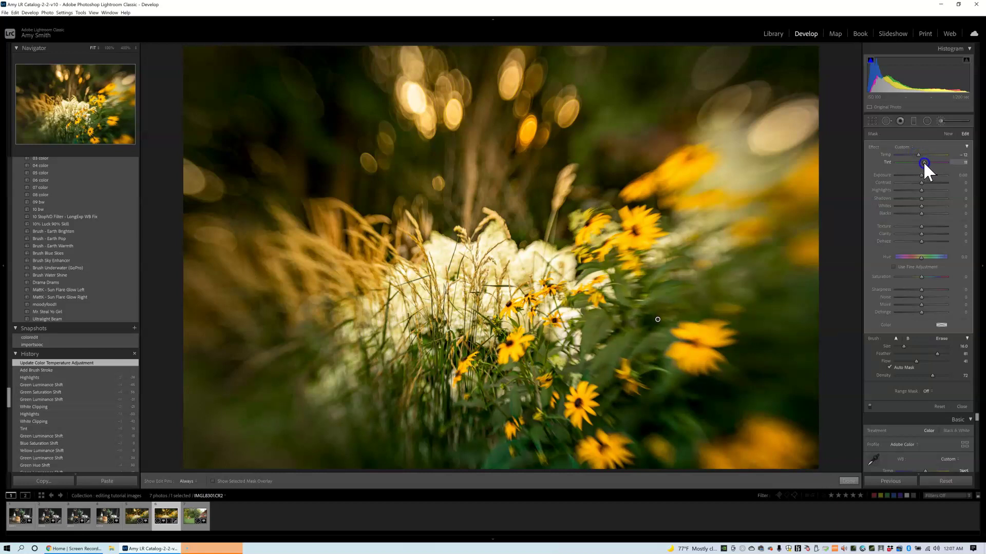
{"action": "left_click_drag", "start_coordinate": [924, 162], "coordinate": [922, 164]}
Step: Close the brush, then lower Aqua luminance to -9 and Green luminance to -100
{"action": "left_click", "coordinate": [849, 481]}
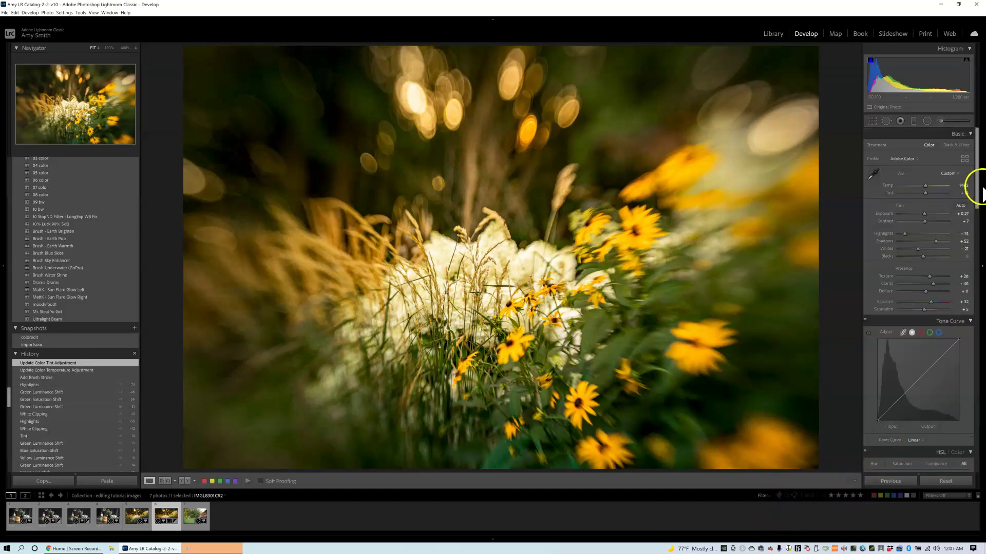
{"action": "left_click_drag", "start_coordinate": [982, 195], "coordinate": [981, 298]}
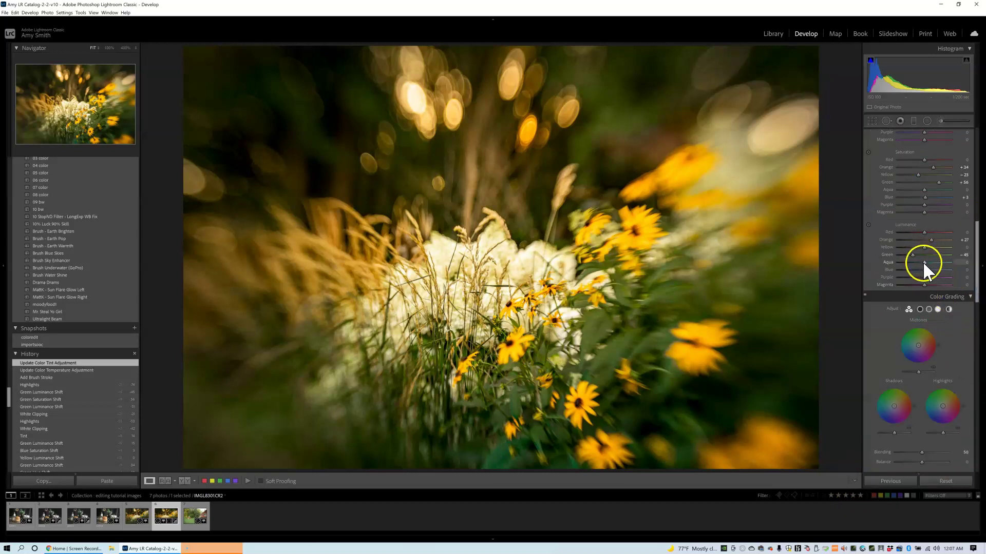
{"action": "left_click_drag", "start_coordinate": [923, 263], "coordinate": [922, 263]}
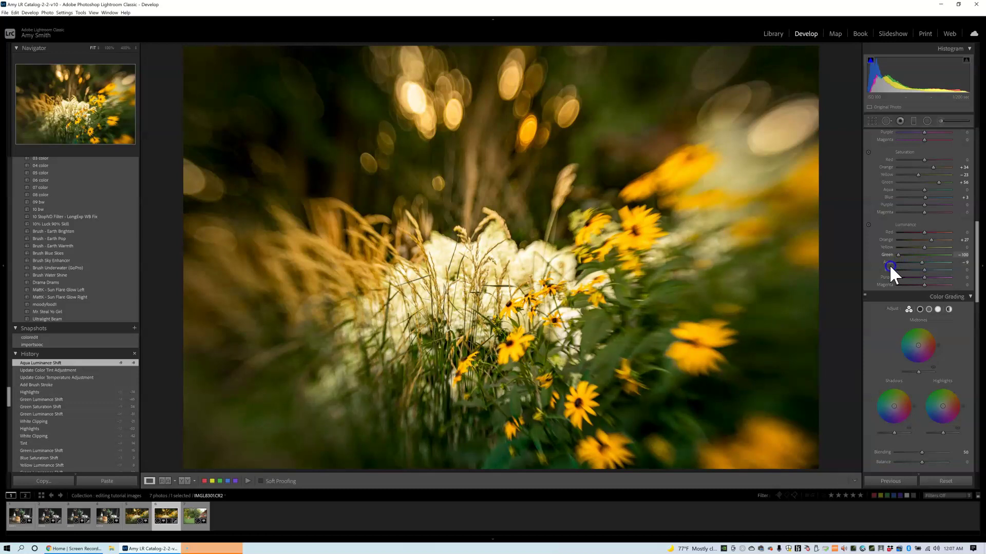
{"action": "left_click_drag", "start_coordinate": [888, 266], "coordinate": [888, 266]}
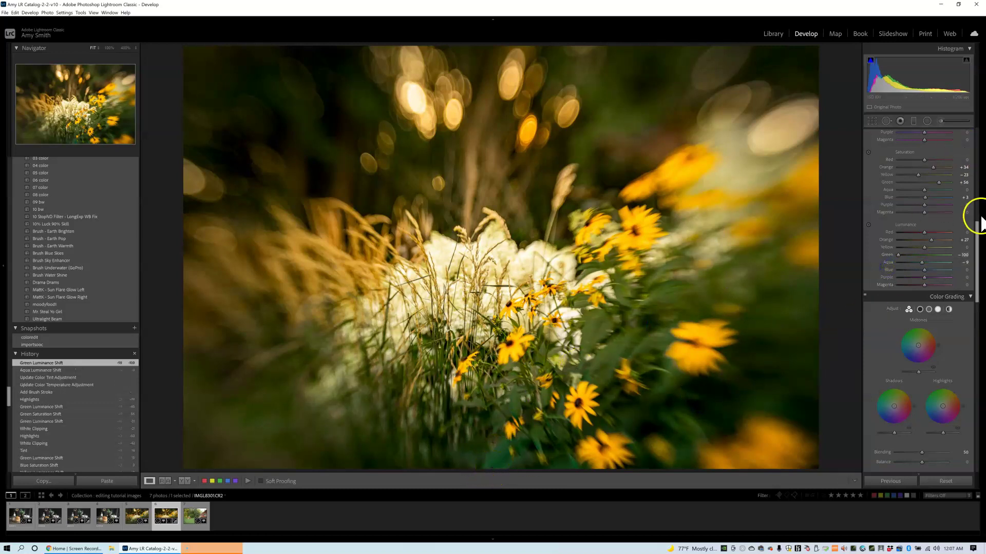
{"action": "left_click_drag", "start_coordinate": [978, 249], "coordinate": [949, 180]}
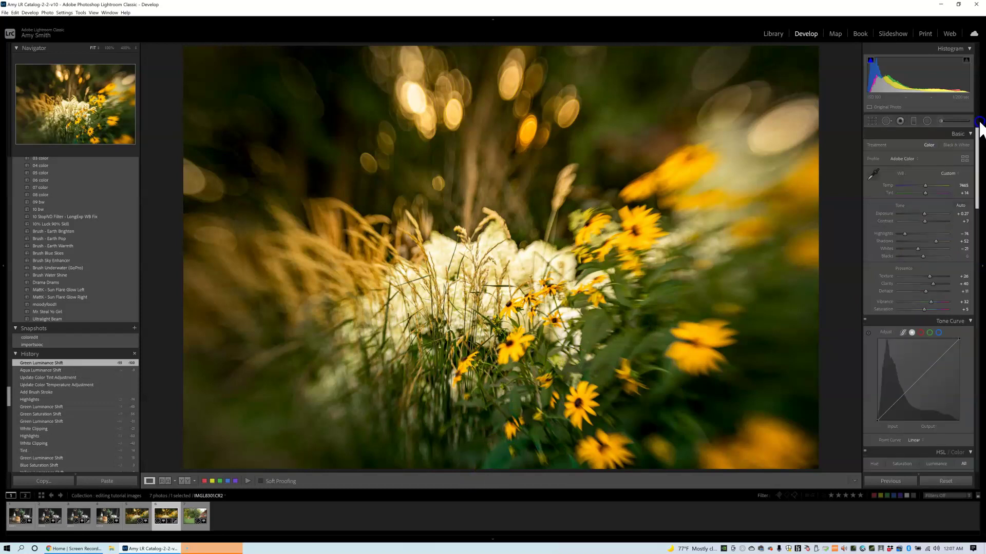
Step: Select the brush adjustment pin on the flowers, delete it, and close brush editing
{"action": "left_click", "coordinate": [941, 121]}
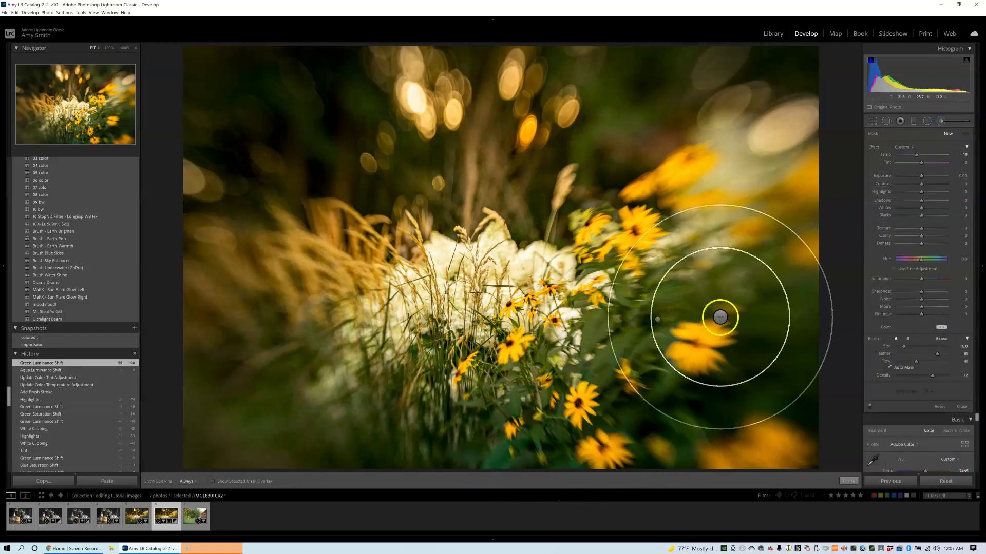
{"action": "left_click", "coordinate": [658, 319]}
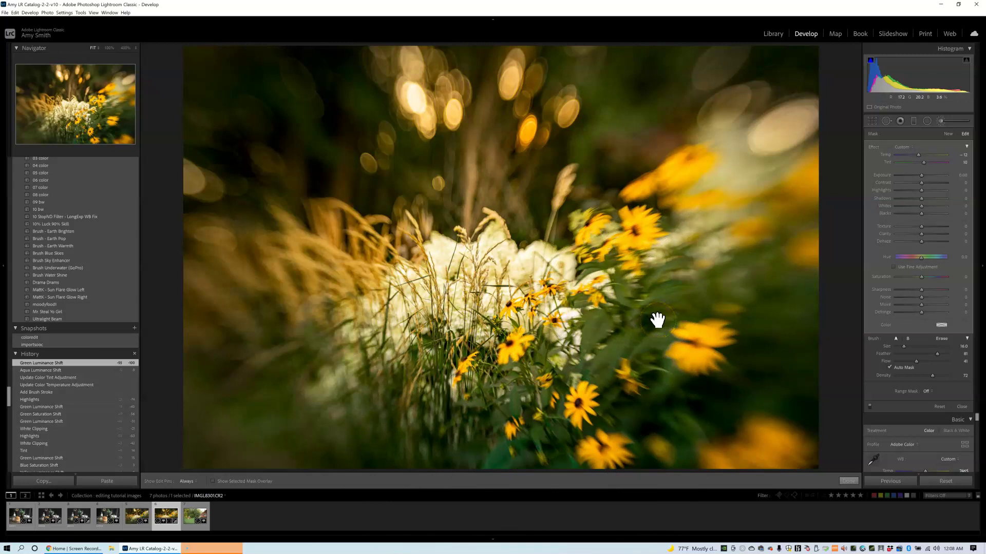
{"action": "right_click", "coordinate": [658, 319]}
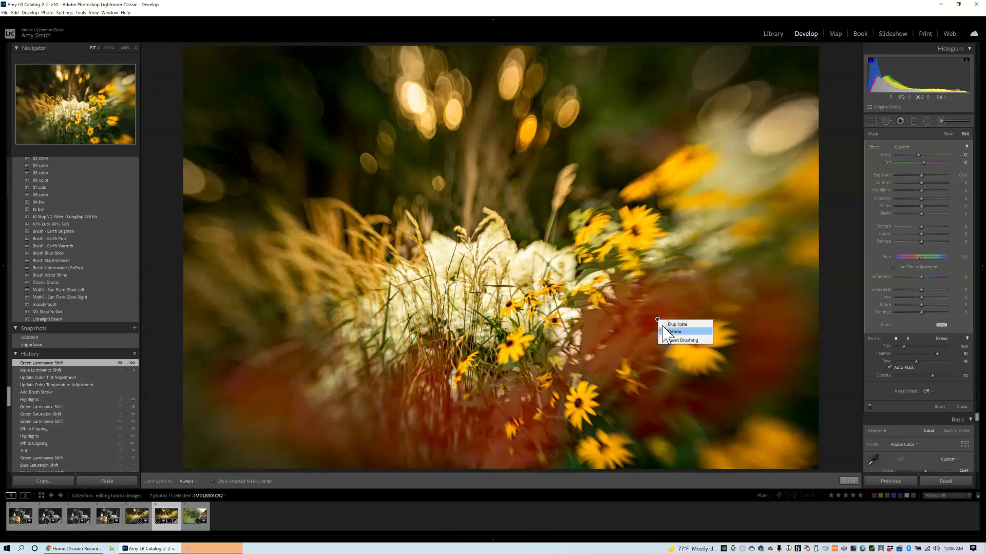
{"action": "left_click", "coordinate": [668, 333]}
{"action": "key", "text": "Delete"}
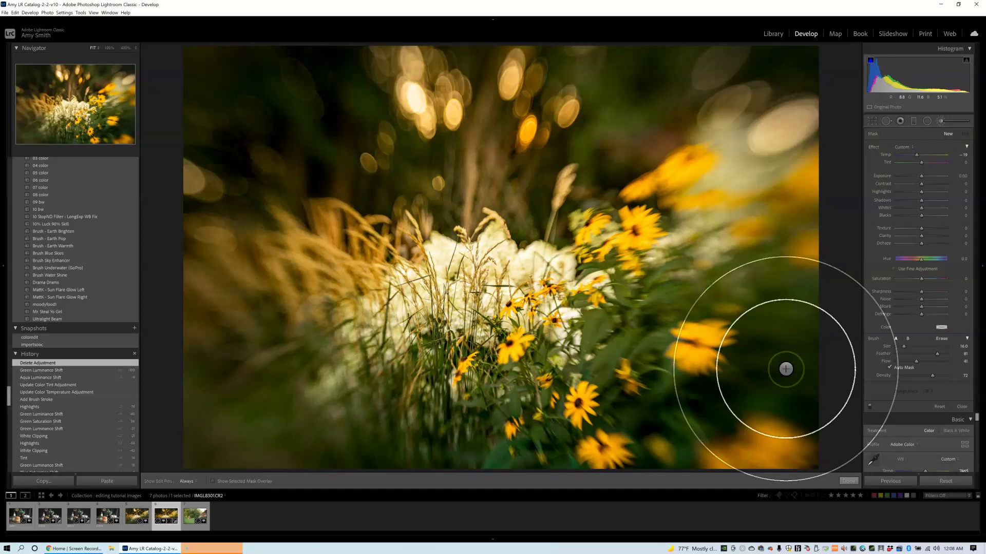
{"action": "left_click", "coordinate": [848, 482]}
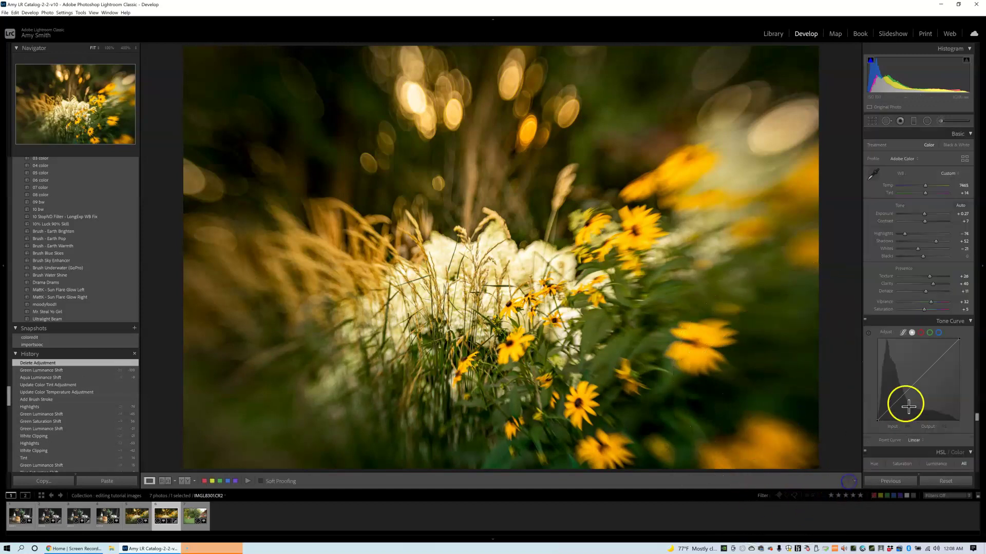
{"action": "left_click", "coordinate": [976, 205]}
{"action": "left_click_drag", "start_coordinate": [981, 213], "coordinate": [973, 193]}
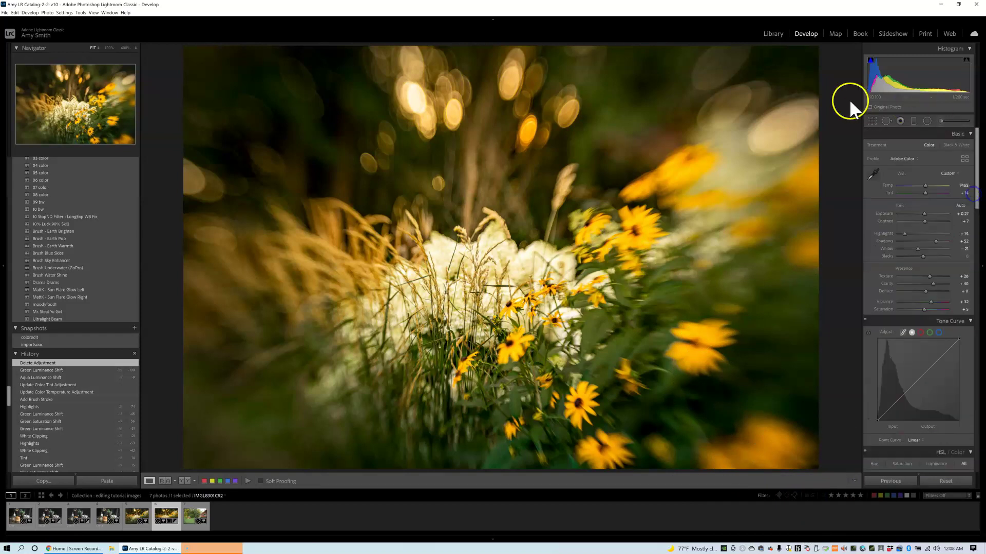
Step: Tighten the crop by pulling its bottom edge up, then apply it
{"action": "left_click", "coordinate": [872, 121]}
{"action": "left_click_drag", "start_coordinate": [501, 468], "coordinate": [502, 430]}
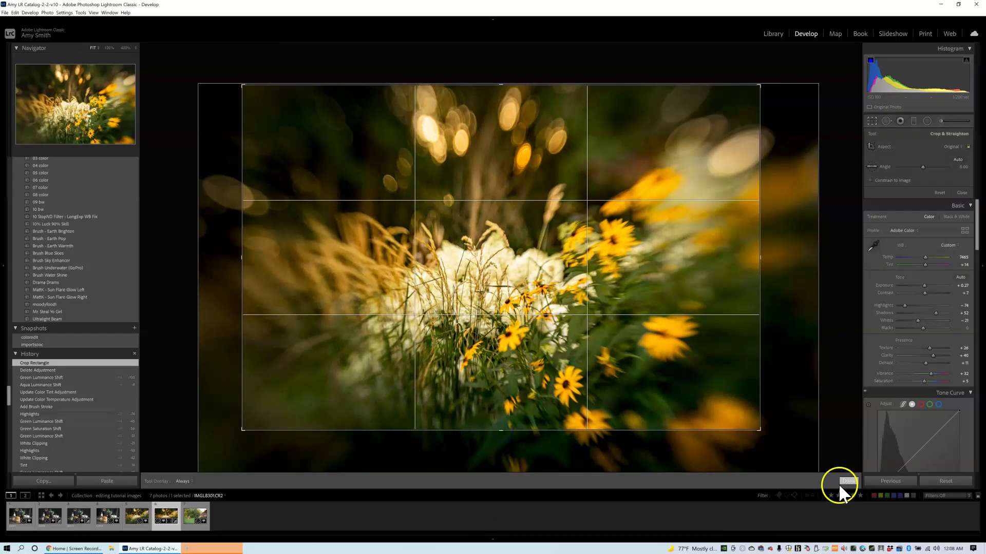
{"action": "left_click", "coordinate": [848, 481]}
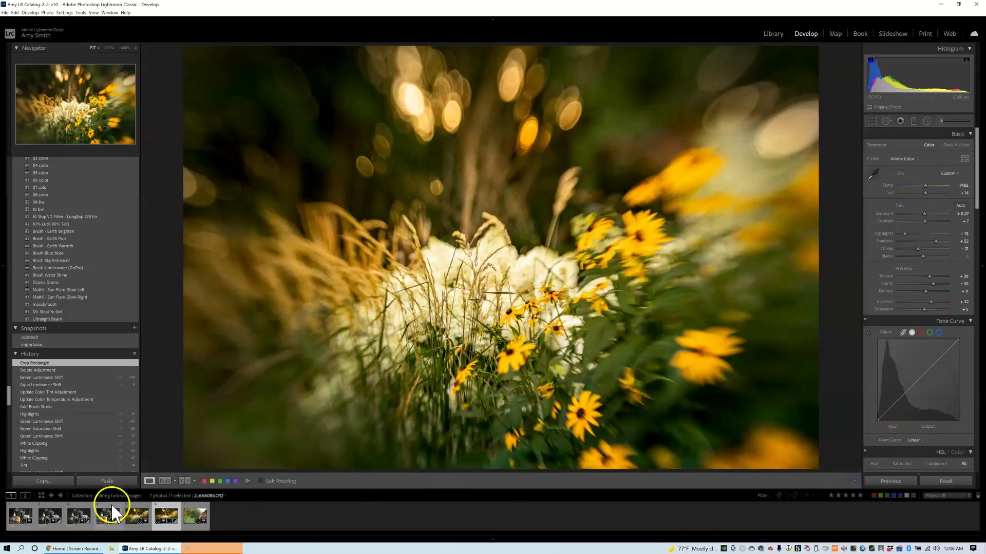
Step: Raise the raw photo's Temp to 7000 and compare it with the edited TIFF version
{"action": "left_click", "coordinate": [132, 528]}
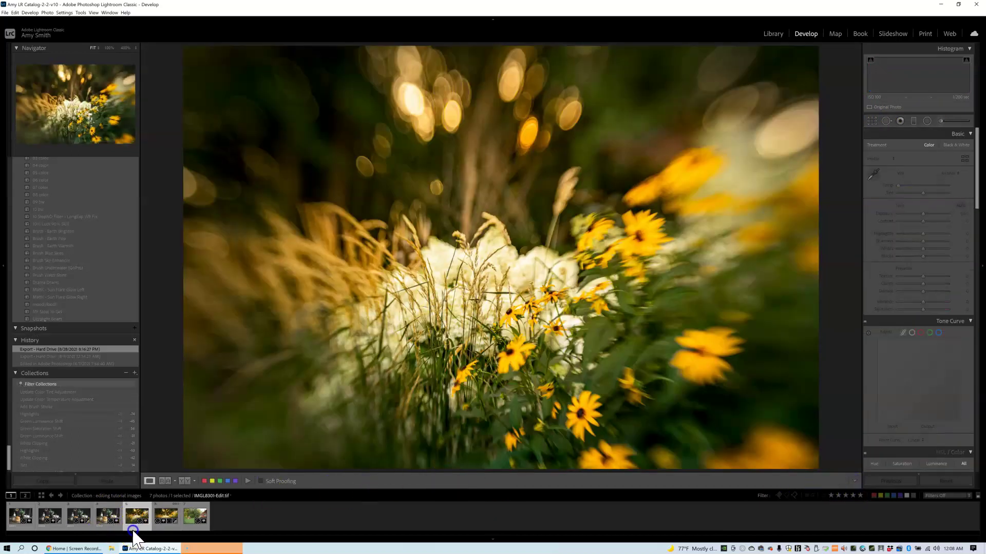
{"action": "left_click", "coordinate": [172, 524]}
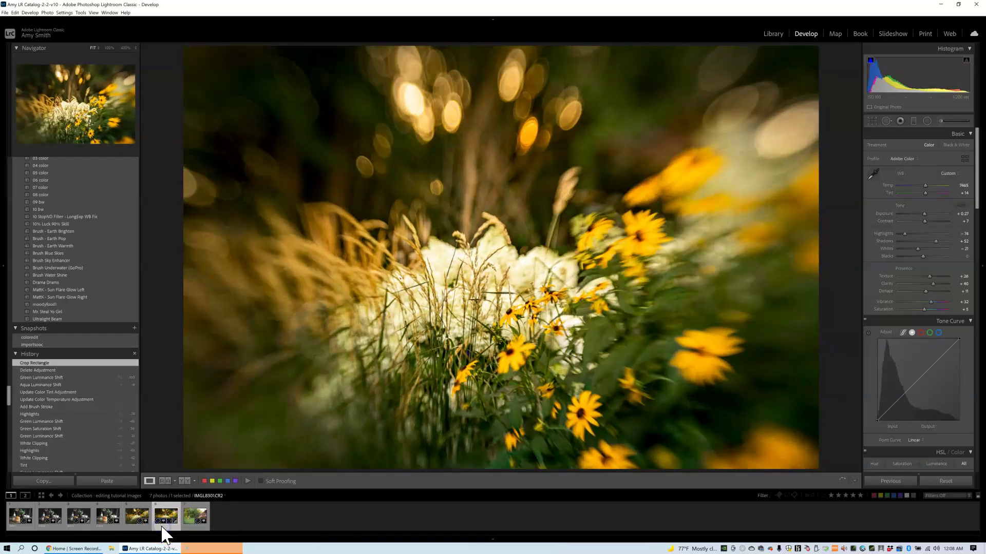
{"action": "left_click", "coordinate": [925, 186]}
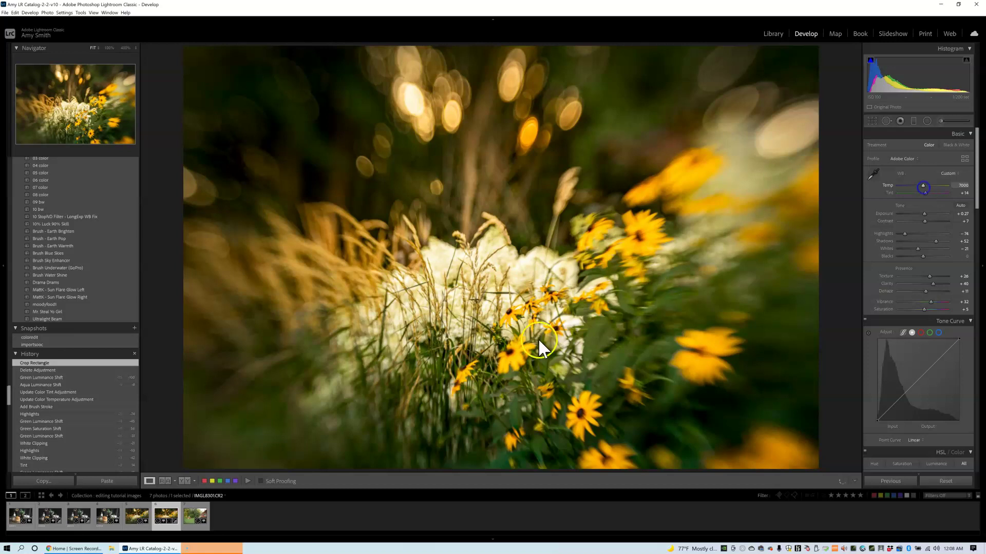
{"action": "left_click", "coordinate": [146, 525]}
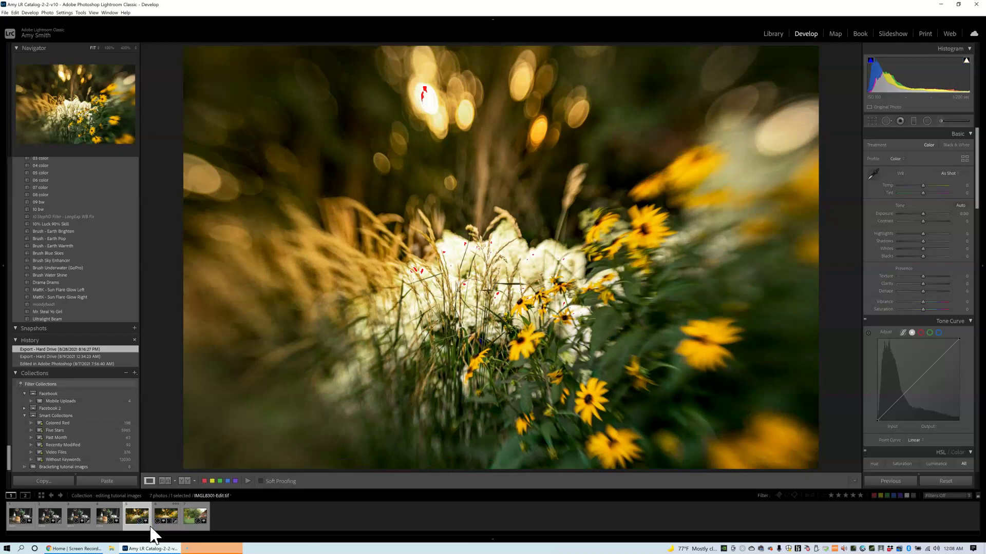
Step: Return to the raw IMGL8301.CR2 photo, still at Temp 7000, in the filmstrip
{"action": "left_click", "coordinate": [164, 534]}
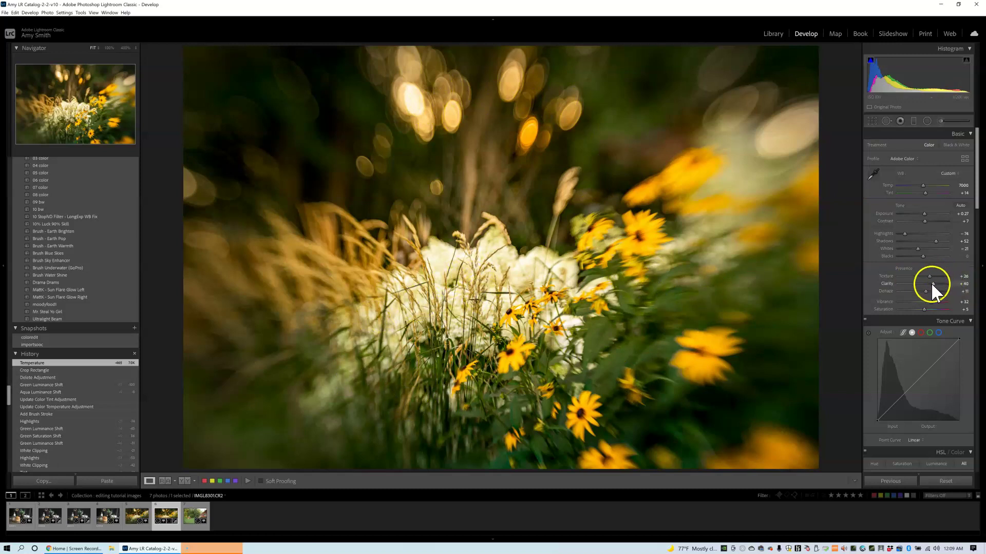
Step: Paint sharpening over the central wheat and white flowers with an enlarged Adjustment Brush and pins hidden
{"action": "left_click", "coordinate": [940, 121]}
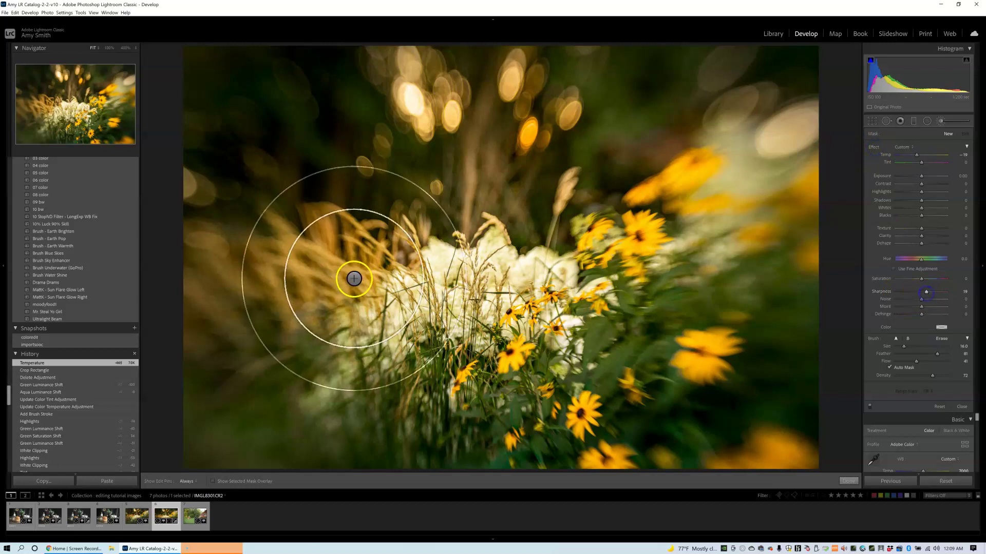
{"action": "scroll", "coordinate": [469, 295], "scroll_direction": "up", "scroll_amount": 10}
{"action": "scroll", "coordinate": [468, 295], "scroll_direction": "up", "scroll_amount": 3}
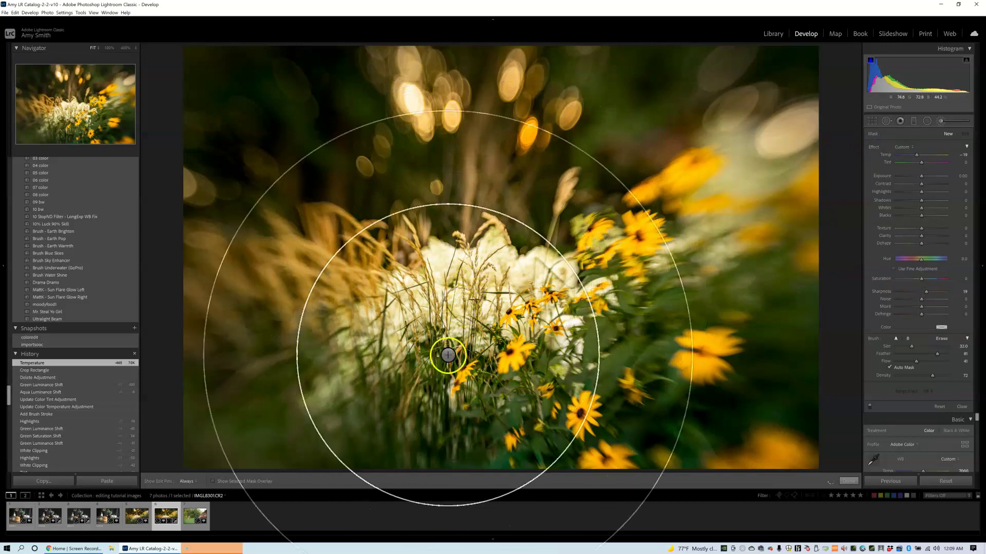
{"action": "key", "text": "h"}
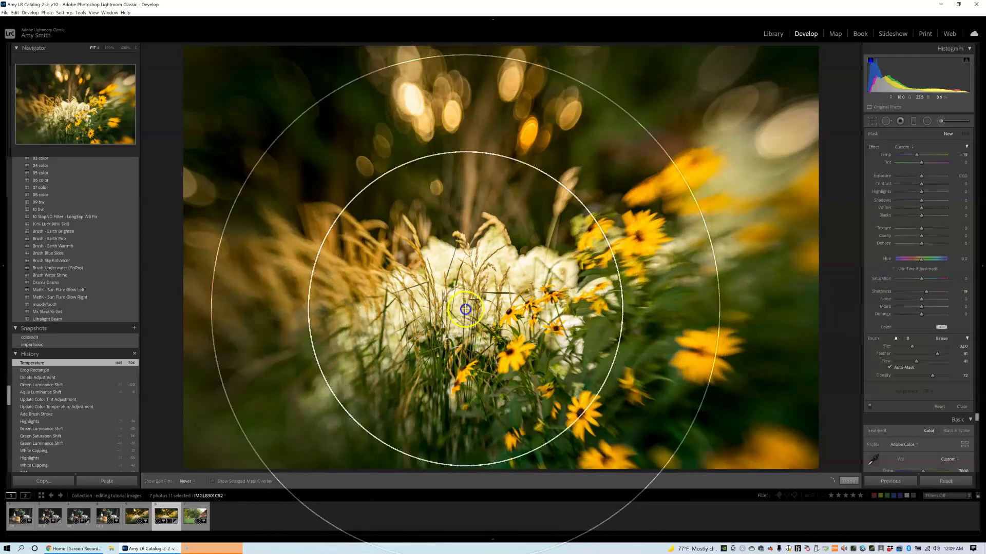
{"action": "left_click_drag", "start_coordinate": [450, 336], "coordinate": [521, 260]}
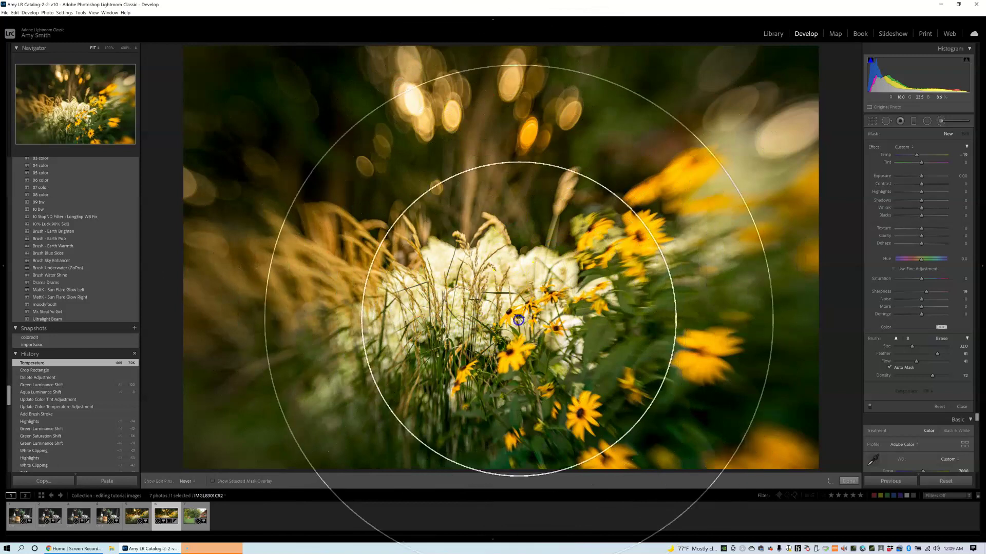
{"action": "left_click", "coordinate": [852, 483]}
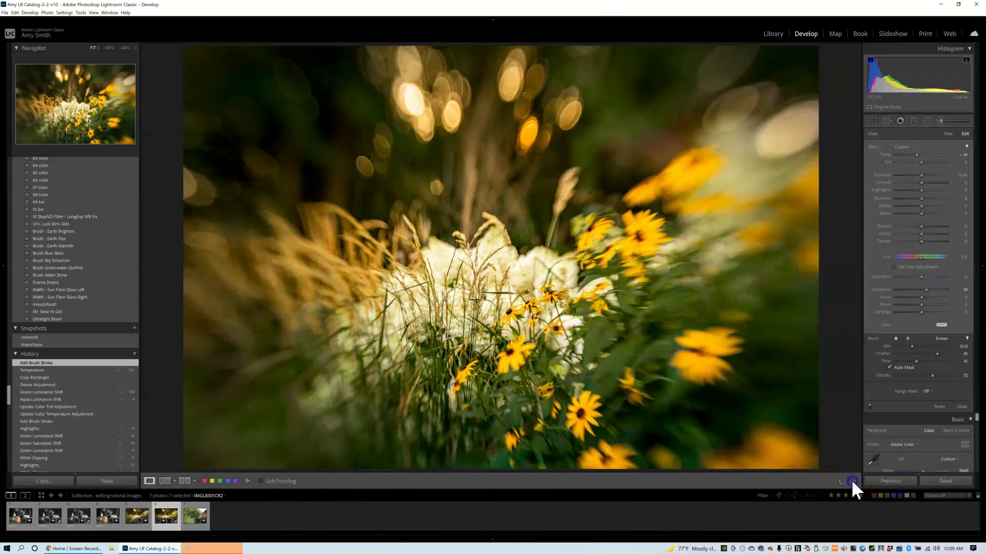
{"action": "left_click", "coordinate": [143, 524]}
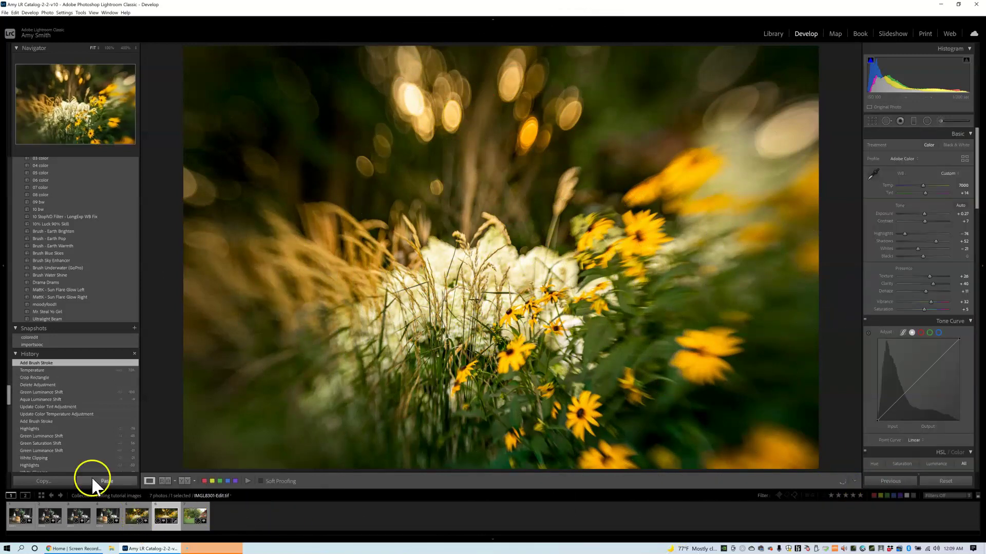
{"action": "left_click", "coordinate": [51, 345]}
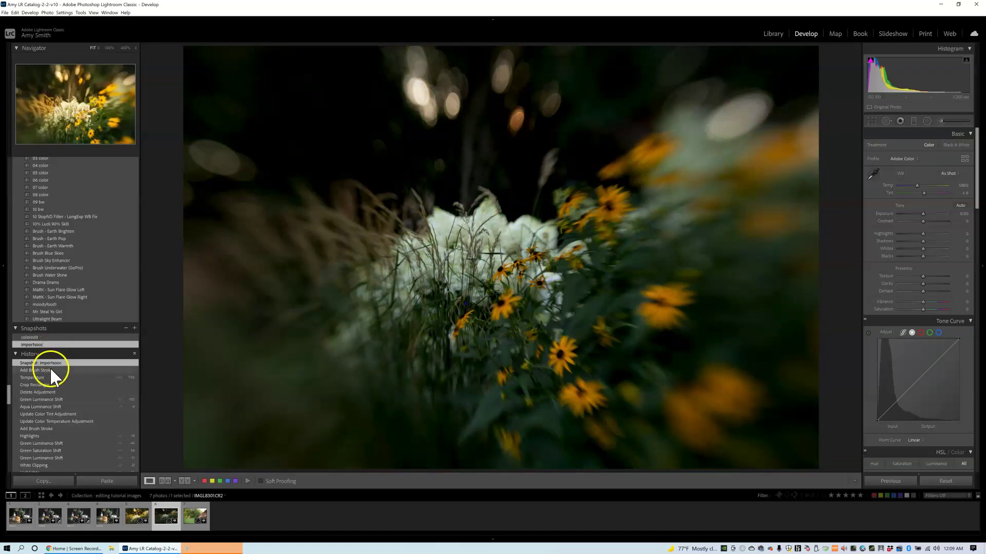
{"action": "left_click", "coordinate": [50, 370]}
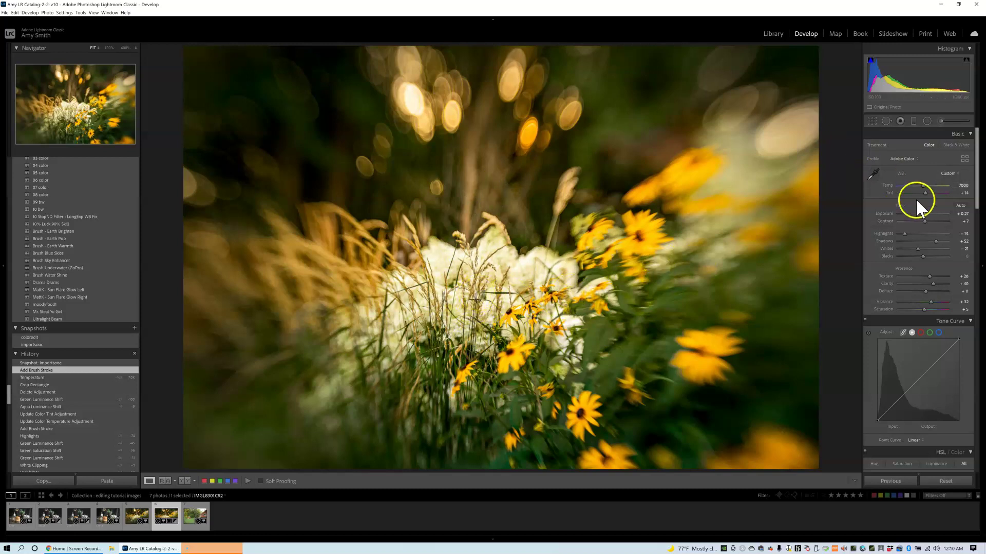
{"action": "left_click", "coordinate": [137, 528]}
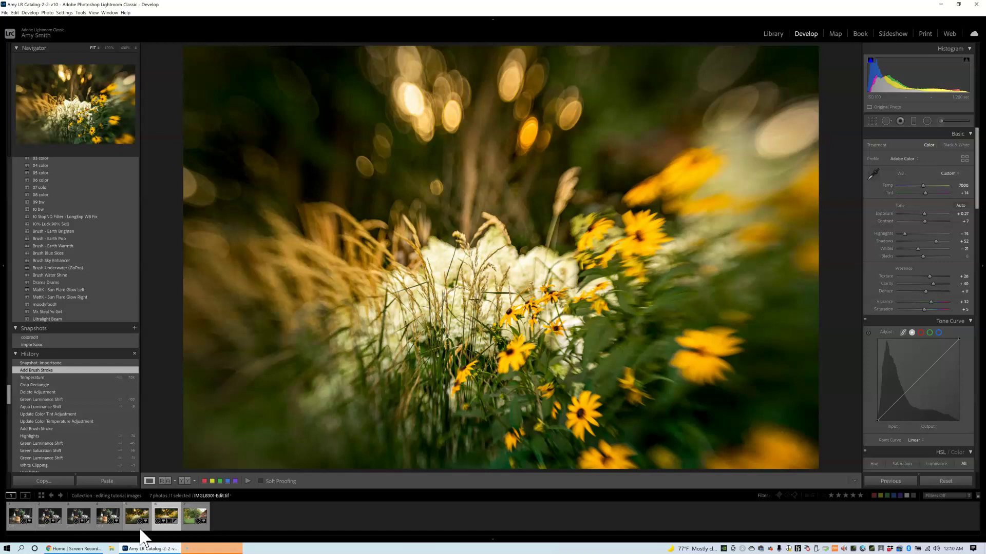
{"action": "key", "text": "Right"}
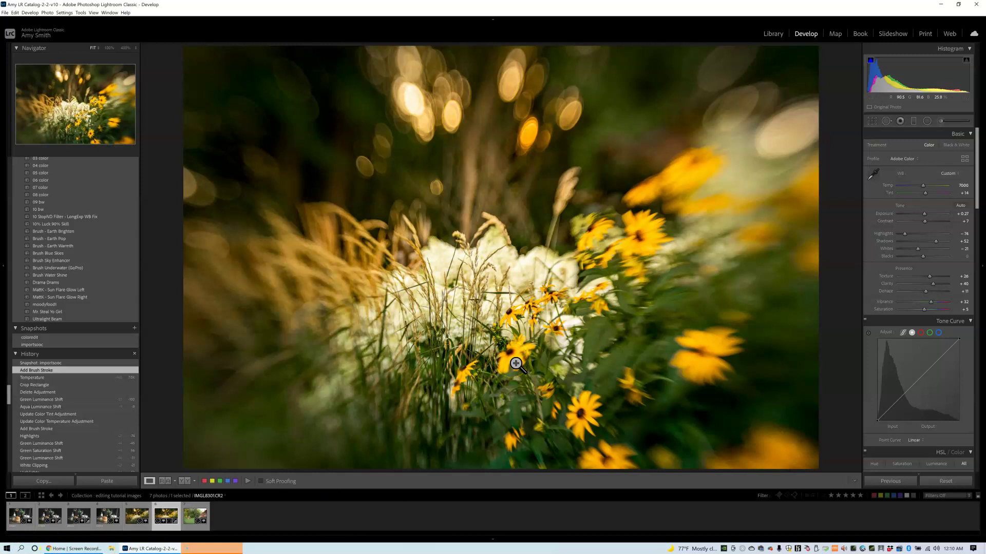
{"action": "left_click", "coordinate": [468, 304]}
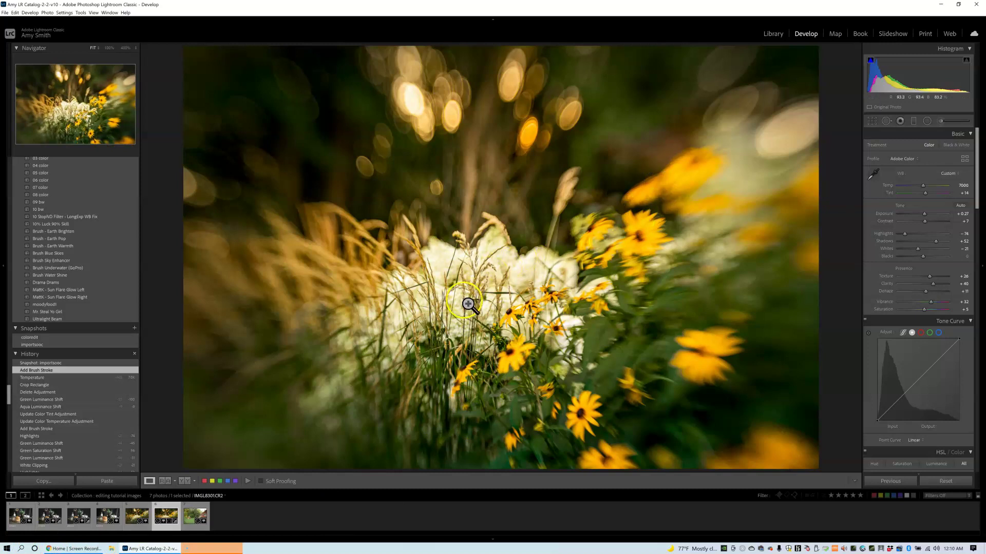